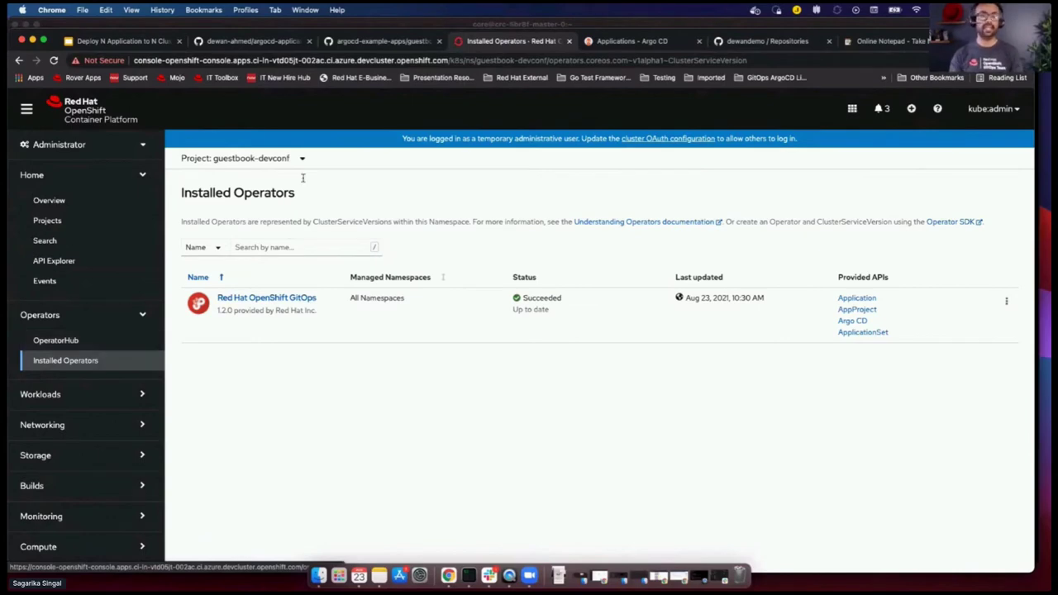
# Open the kustomize-guestbook folder on GitHub and copy the link address of its argocd-example-apps repository
pyautogui.click(629, 42)
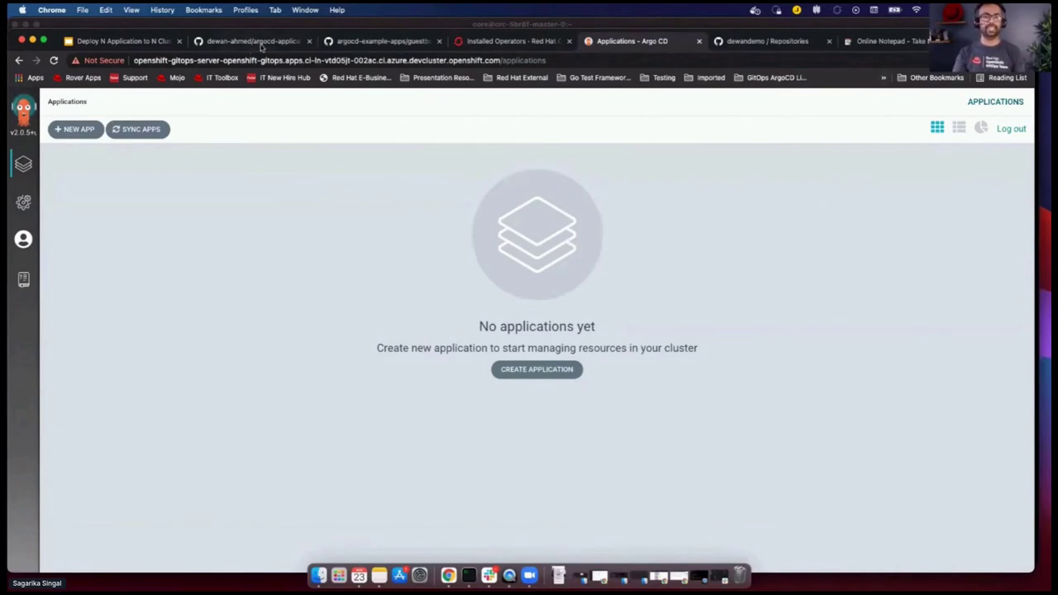
pyautogui.click(358, 41)
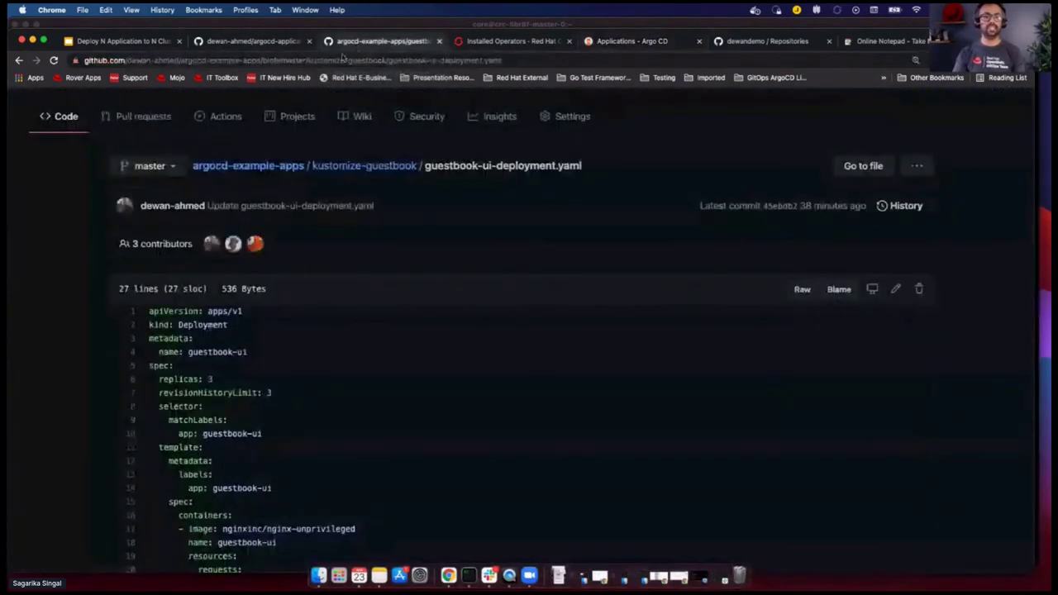
pyautogui.click(327, 169)
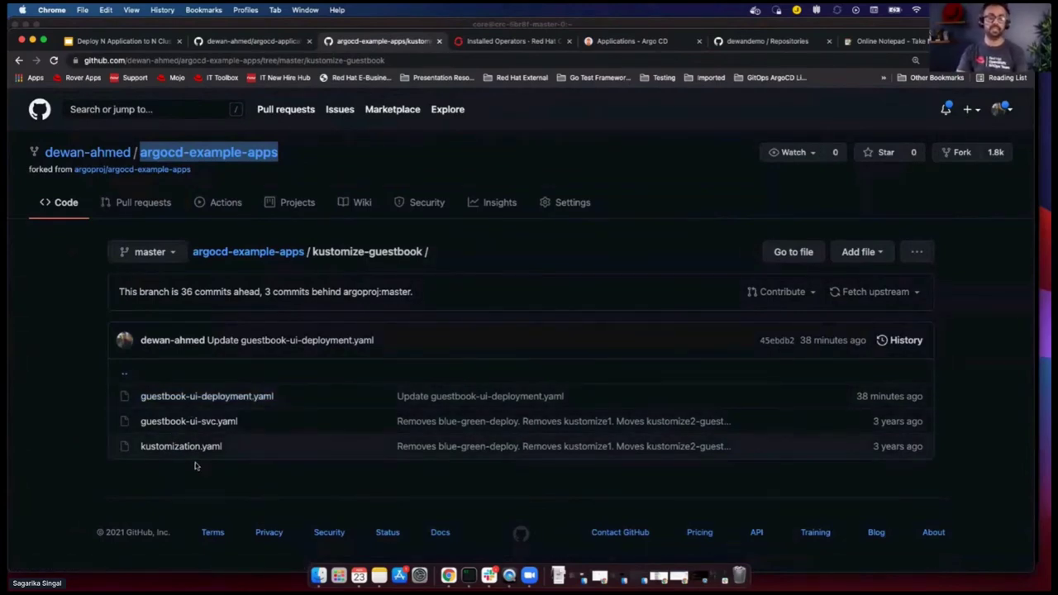
pyautogui.rightClick(233, 154)
pyautogui.click(245, 216)
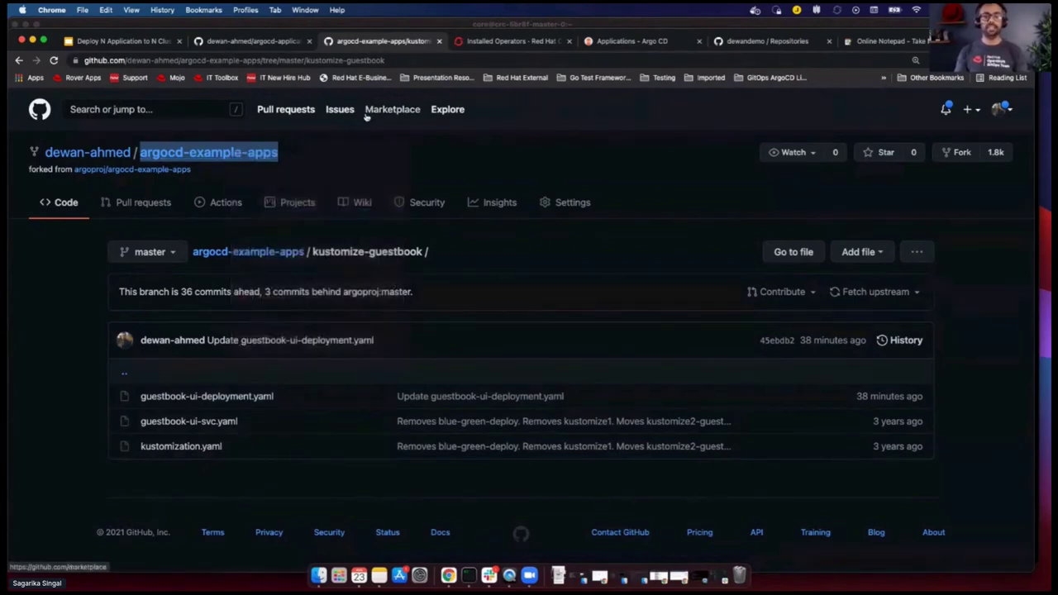
# Switch to Argo CD and start a new application named devconf-demo in the default project
pyautogui.click(643, 45)
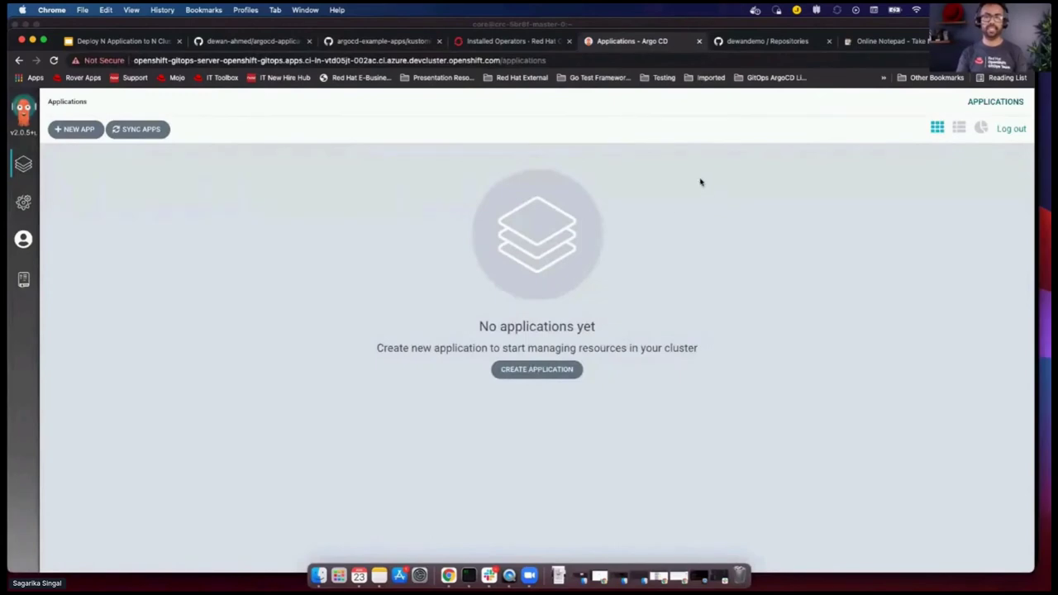
pyautogui.click(526, 372)
pyautogui.click(309, 198)
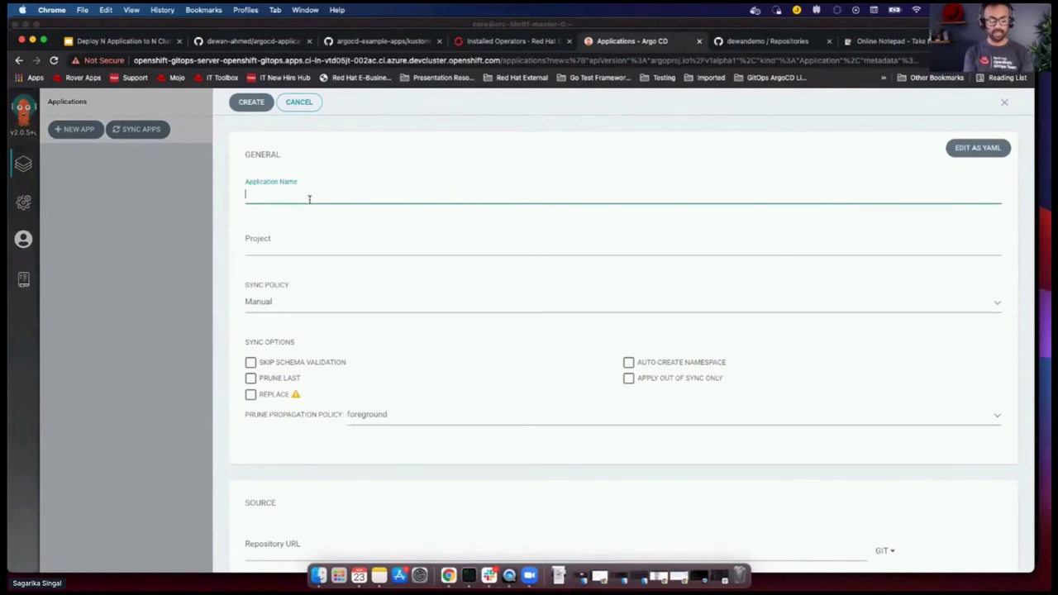
pyautogui.write('devconf')
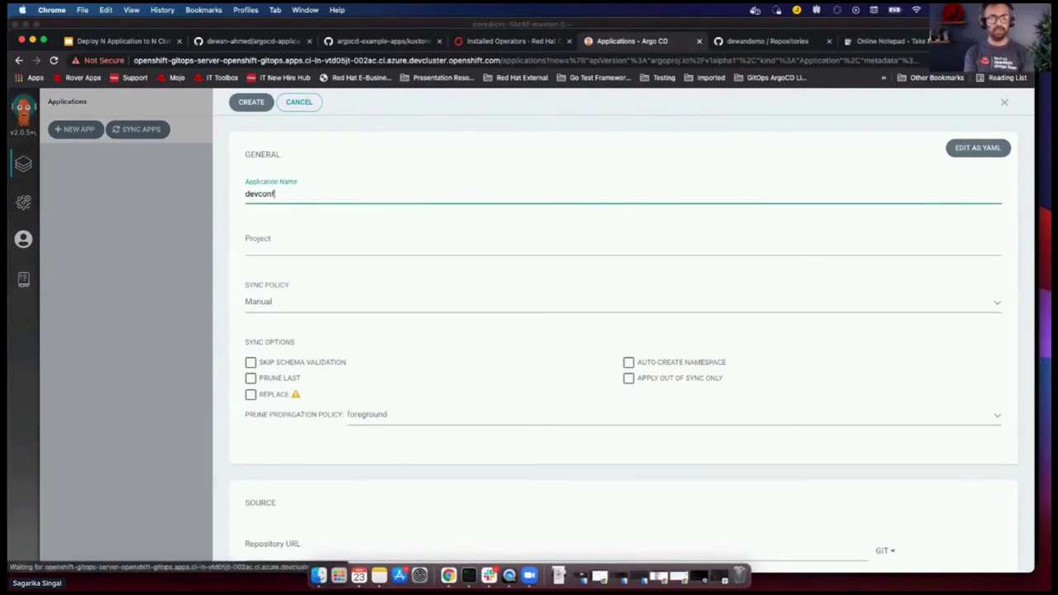
pyautogui.write('-demo')
pyautogui.click(331, 243)
pyautogui.click(281, 263)
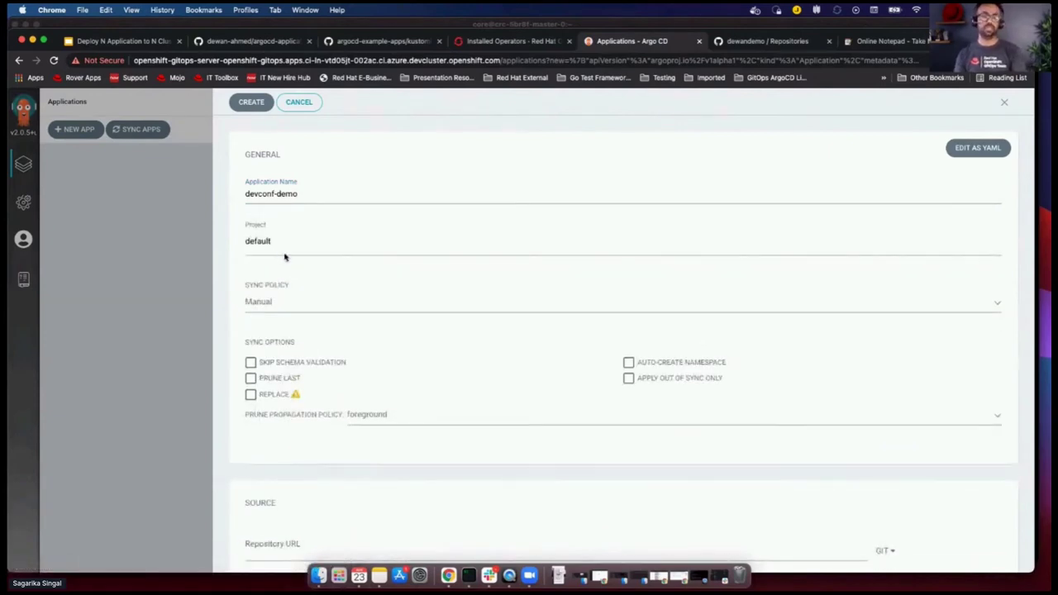
# Set the application's sync policy to Automatic with Prune Resources and Self Heal enabled
pyautogui.click(276, 301)
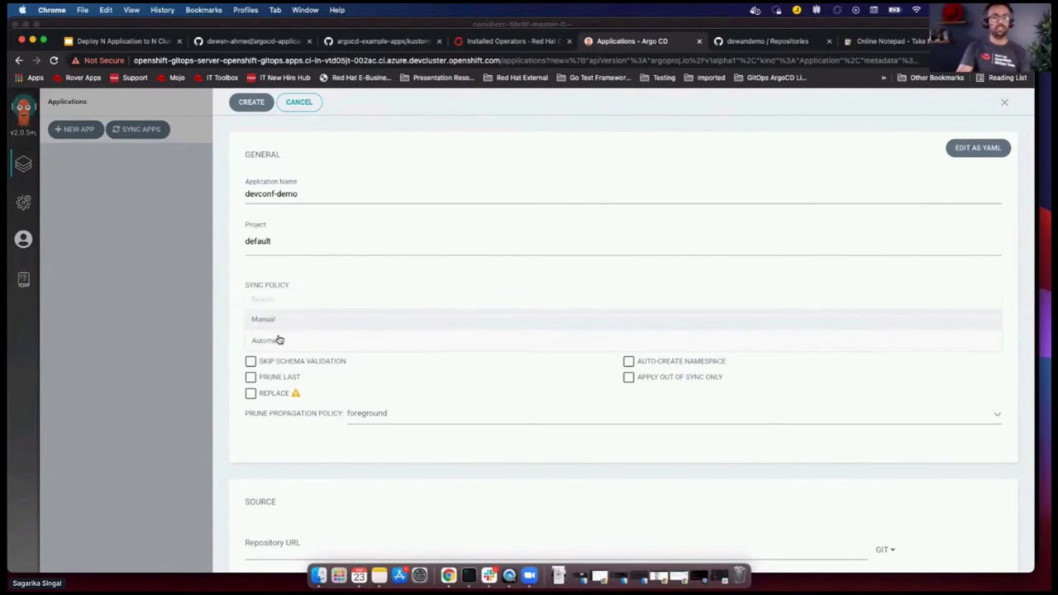
pyautogui.click(280, 340)
pyautogui.click(253, 325)
pyautogui.click(254, 339)
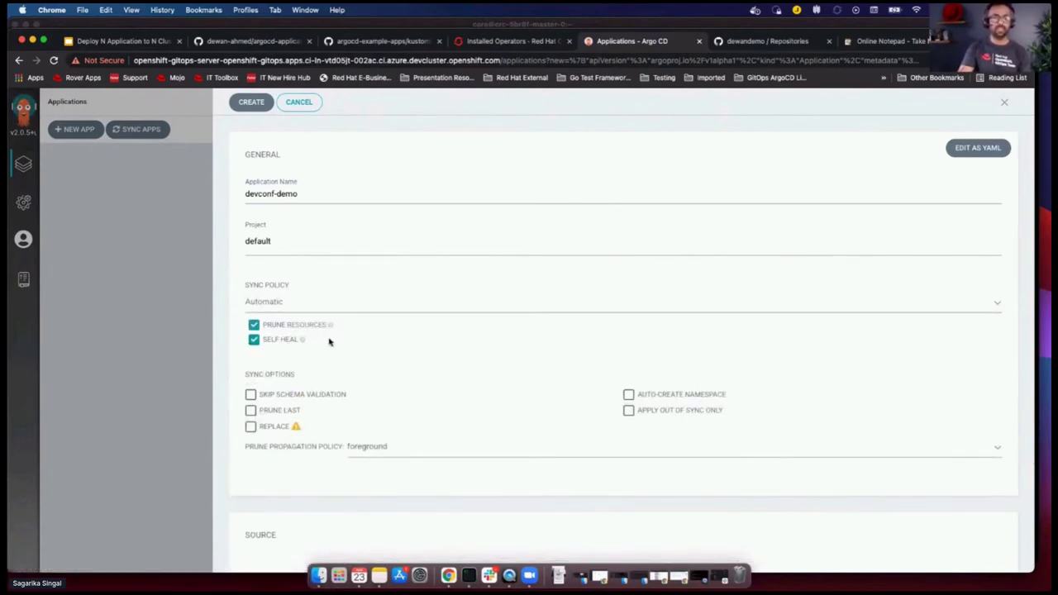
pyautogui.moveTo(331, 328)
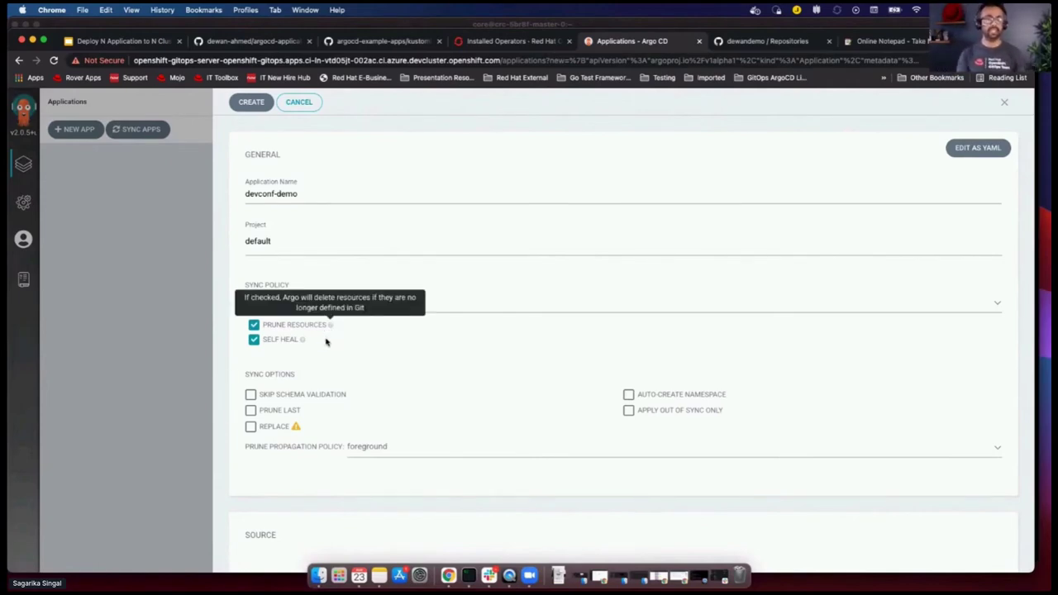
pyautogui.moveTo(303, 346)
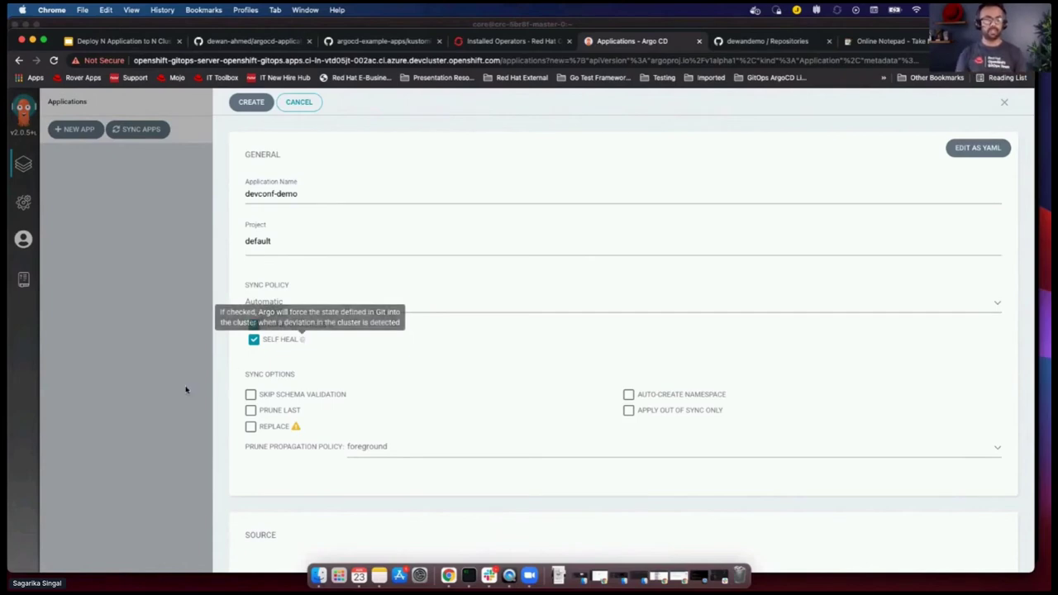
# Set the application source to the copied argocd-example-apps repository URL with the path kustomize-guestbook
pyautogui.scroll(-1, 183, 388)
pyautogui.scroll(-5, 420, 463)
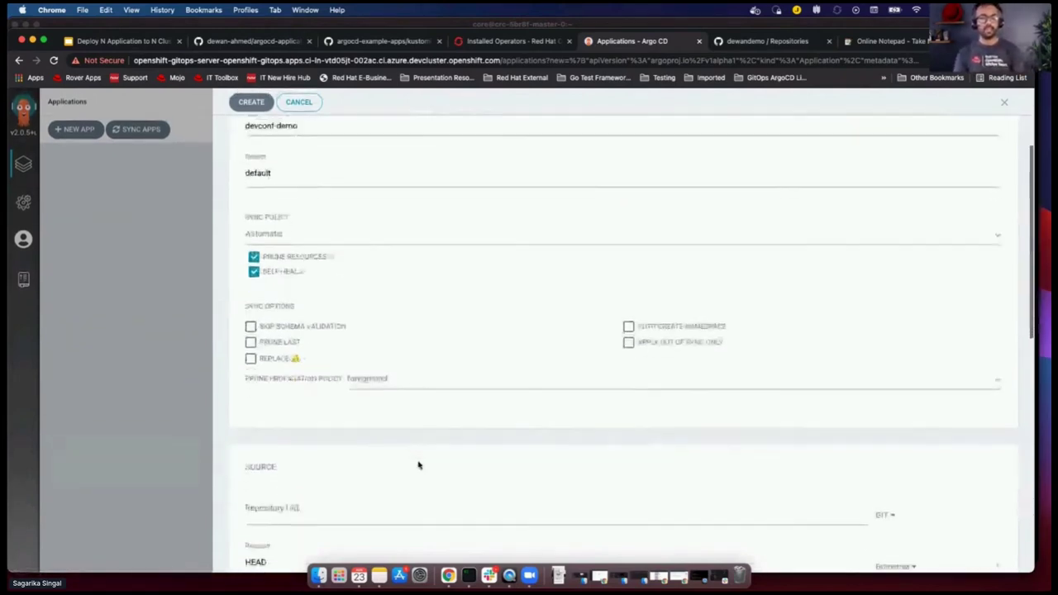
pyautogui.click(323, 372)
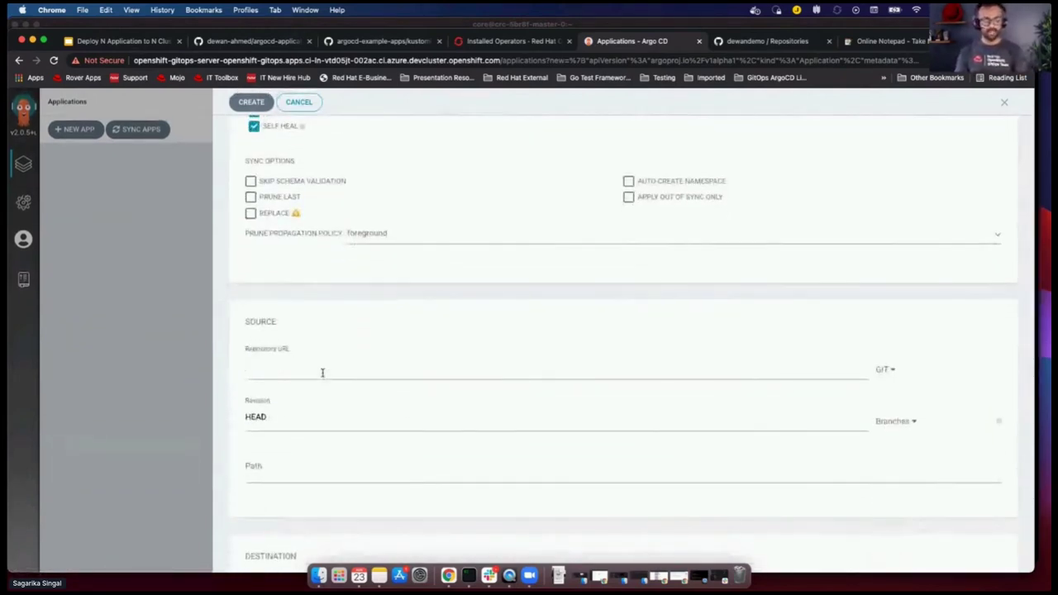
pyautogui.press('super+v')
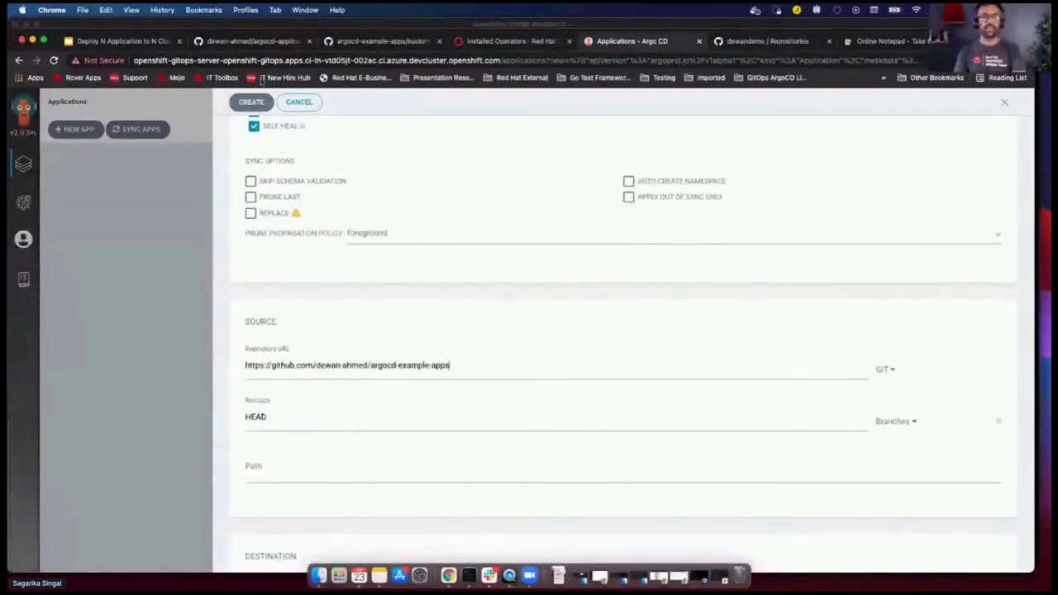
pyautogui.click(371, 44)
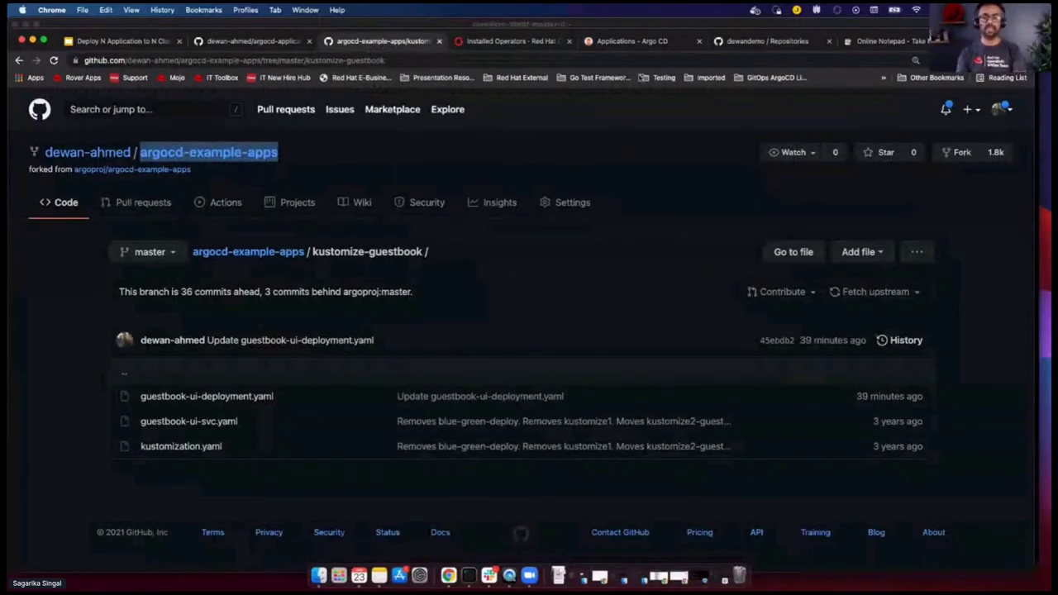
pyautogui.click(608, 43)
pyautogui.scroll(-1, 353, 356)
pyautogui.click(302, 385)
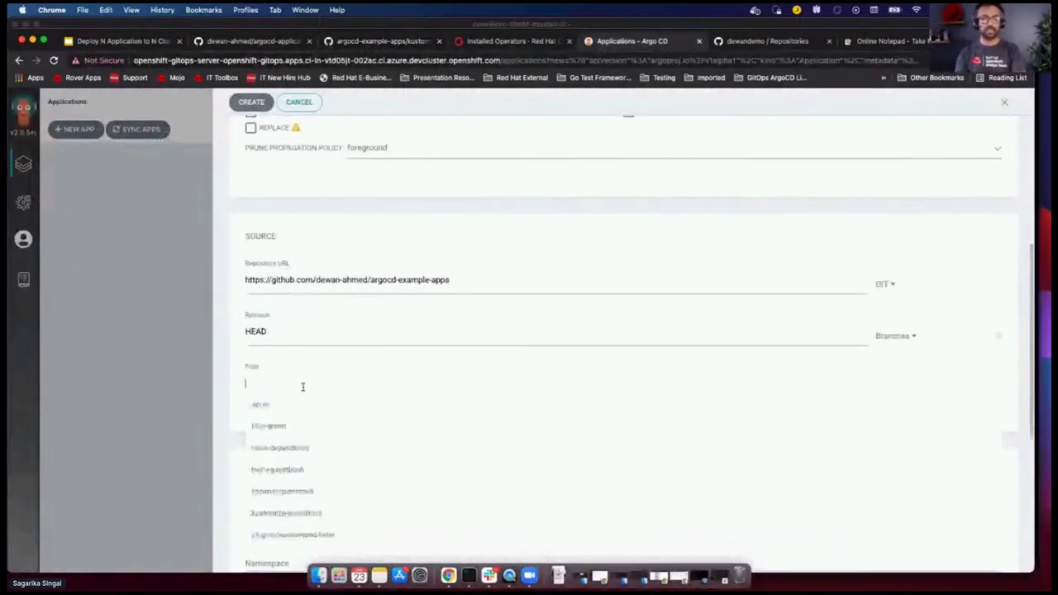
pyautogui.click(286, 513)
pyautogui.scroll(-5, 262, 467)
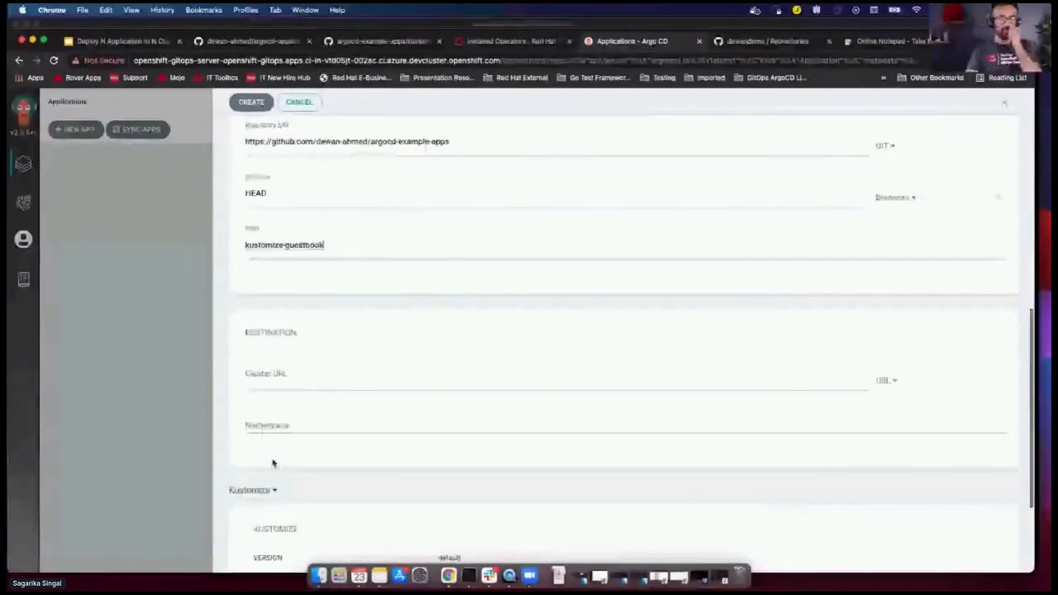
pyautogui.click(295, 299)
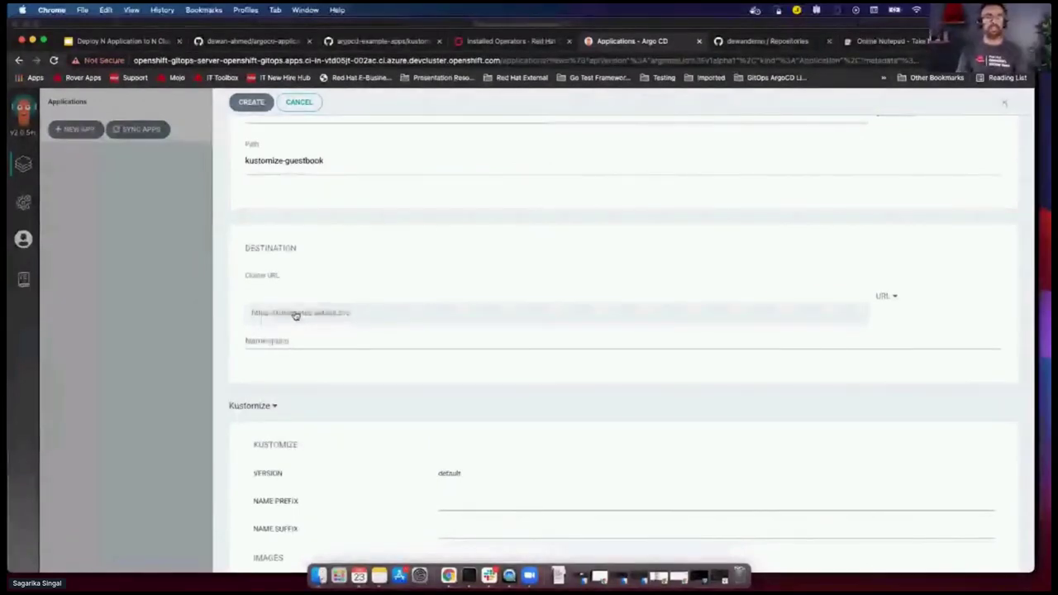
pyautogui.click(296, 315)
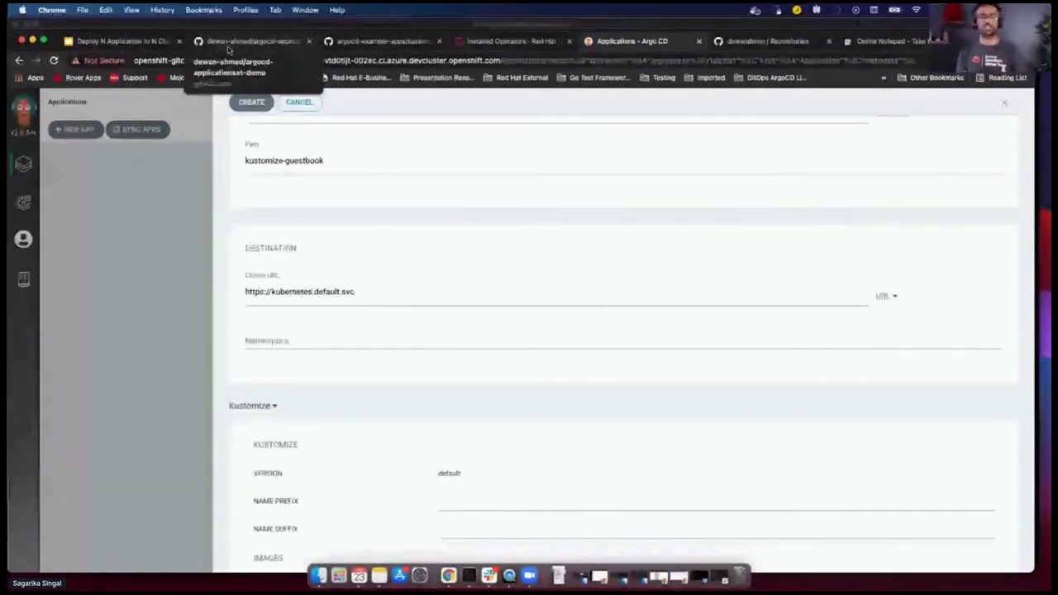
# Check the guestbook-devconf project in the OpenShift console and its Namespace manifest in the online notepad
pyautogui.click(480, 48)
pyautogui.click(49, 221)
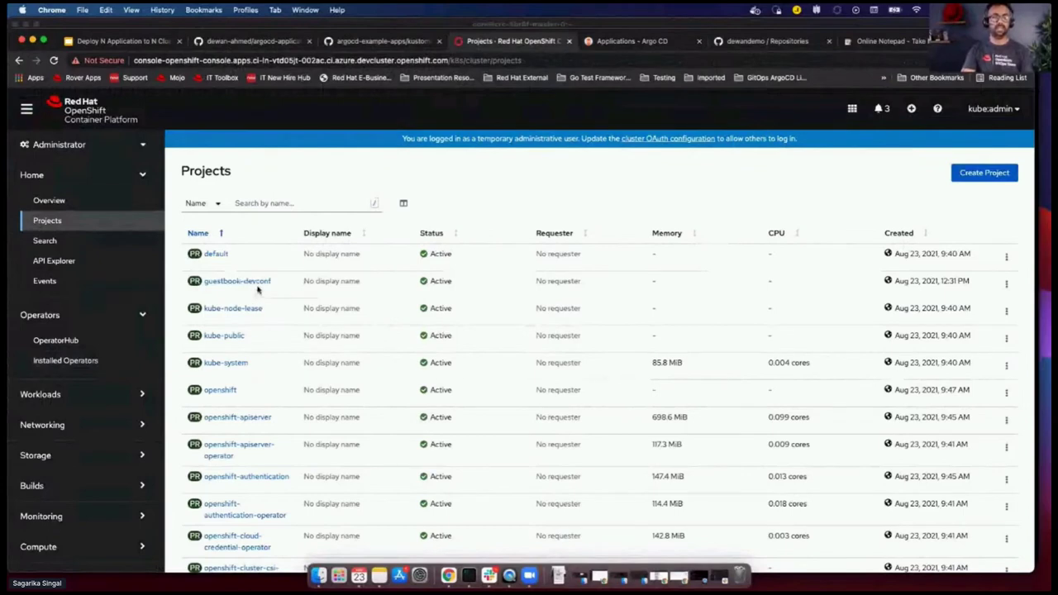
pyautogui.click(876, 42)
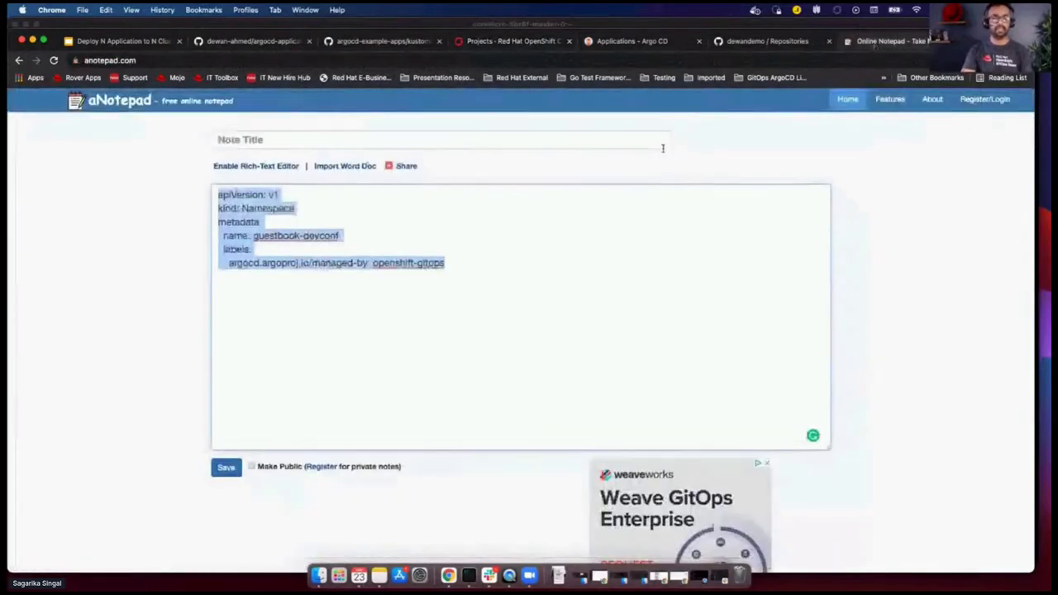
pyautogui.click(284, 276)
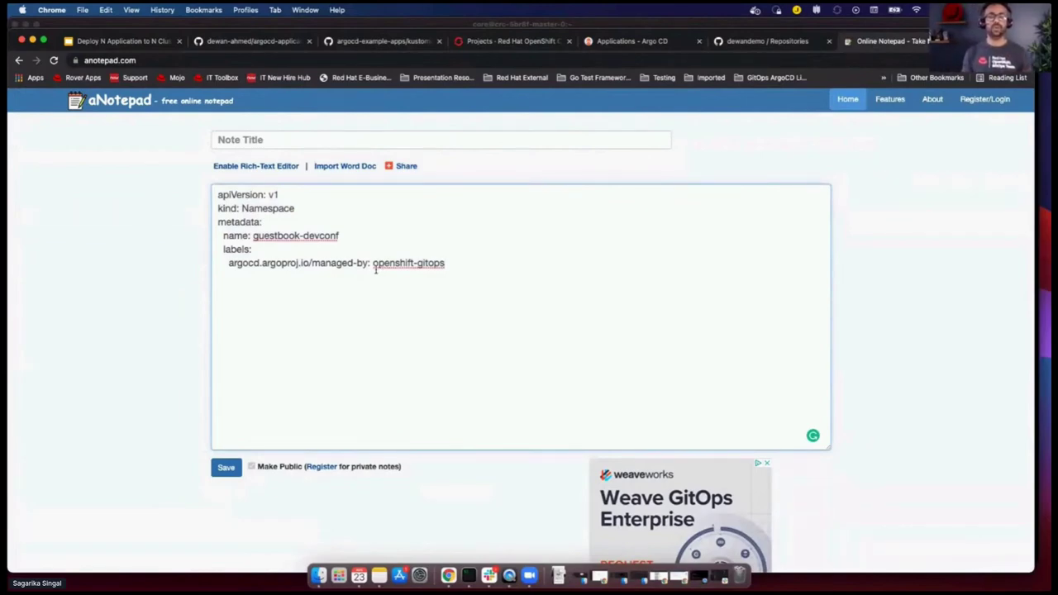
pyautogui.click(470, 43)
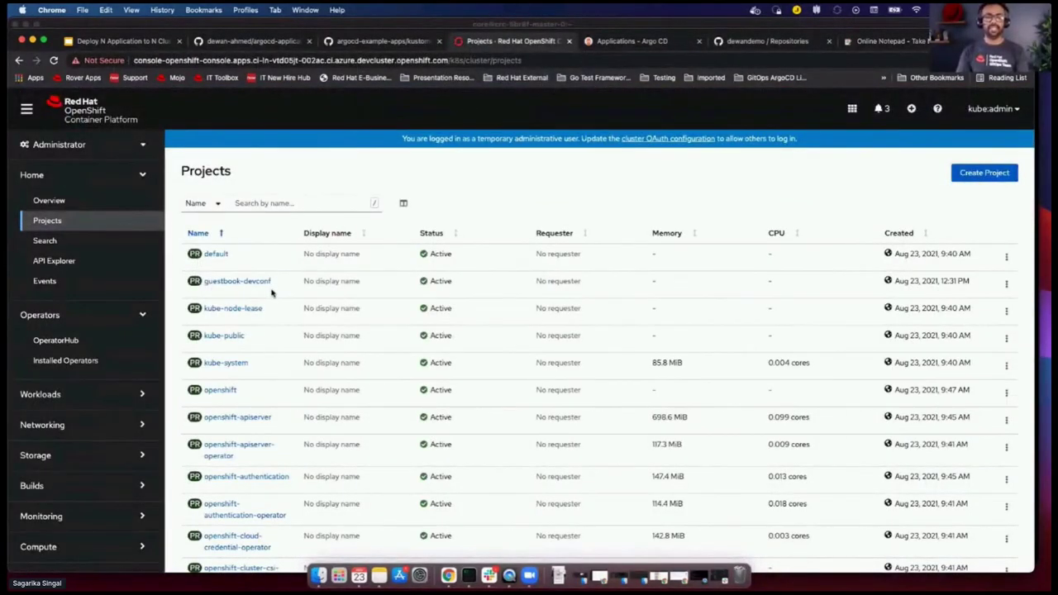
# Return to the Argo CD application form and set the destination namespace to guestbook-devconf
pyautogui.click(631, 43)
pyautogui.click(304, 342)
pyautogui.write('g')
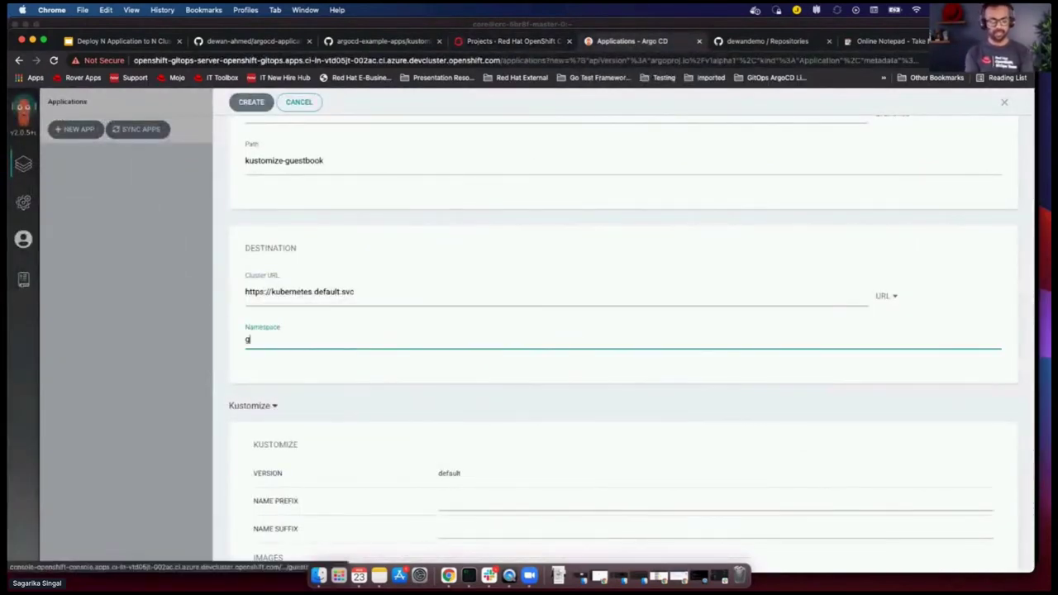
pyautogui.write('uestbook-devconf')
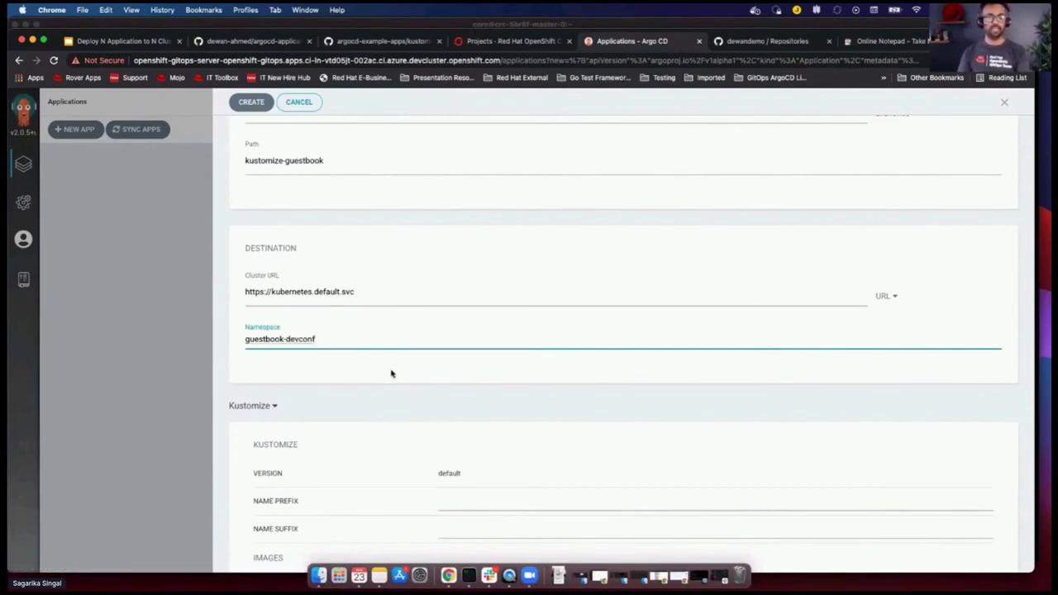
# Set the Kustomize name prefix to xyz- and create the application
pyautogui.scroll(-2, 392, 374)
pyautogui.click(452, 440)
pyautogui.write('xyz-')
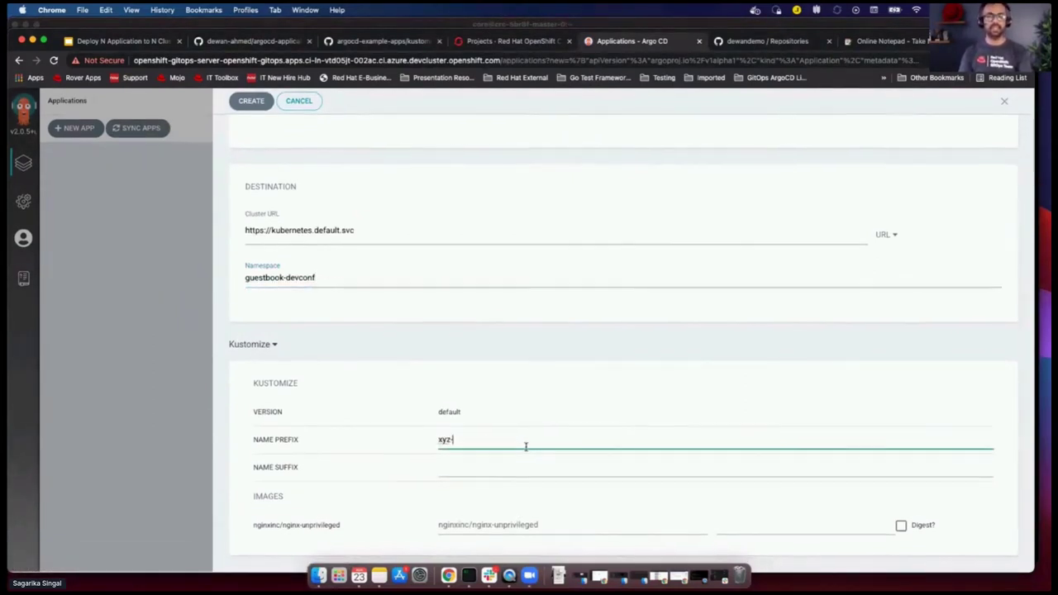
pyautogui.click(250, 106)
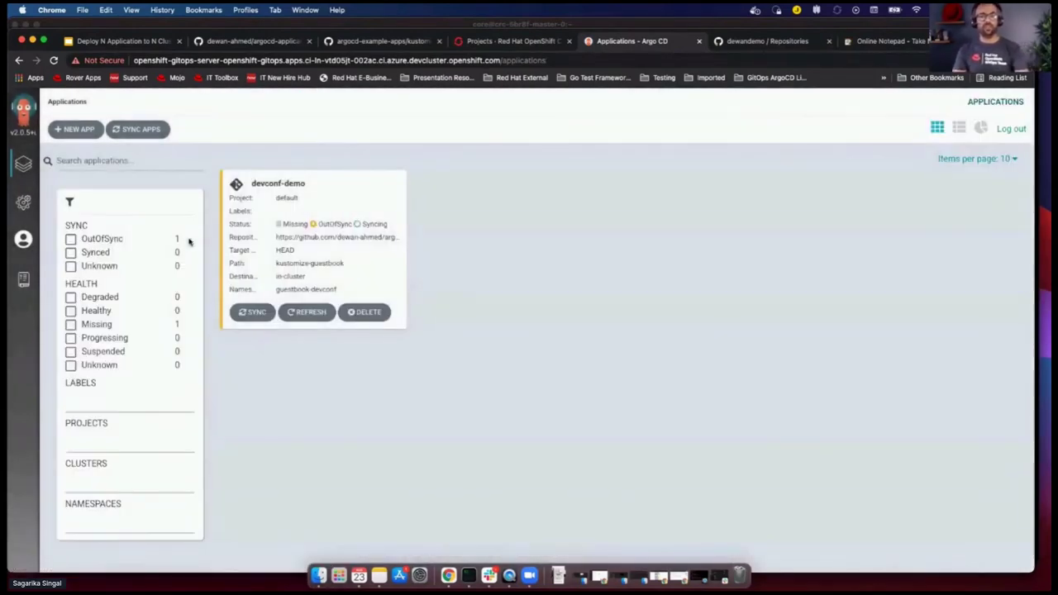
# Examine the devconf-demo resource tree and compare it with the replicas setting in guestbook-ui-deployment.yaml on GitHub
pyautogui.click(311, 200)
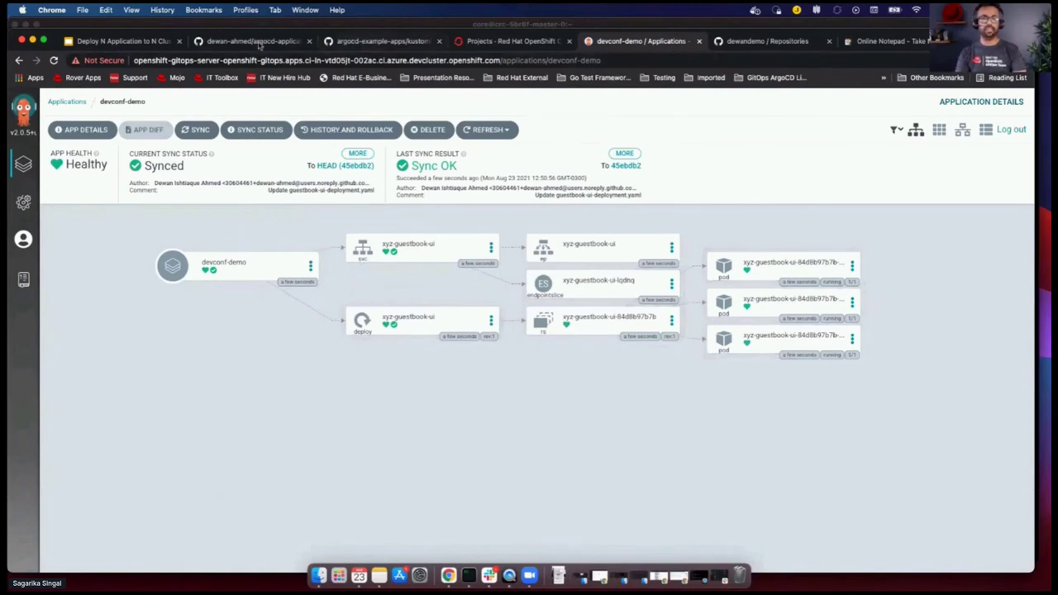
pyautogui.click(394, 46)
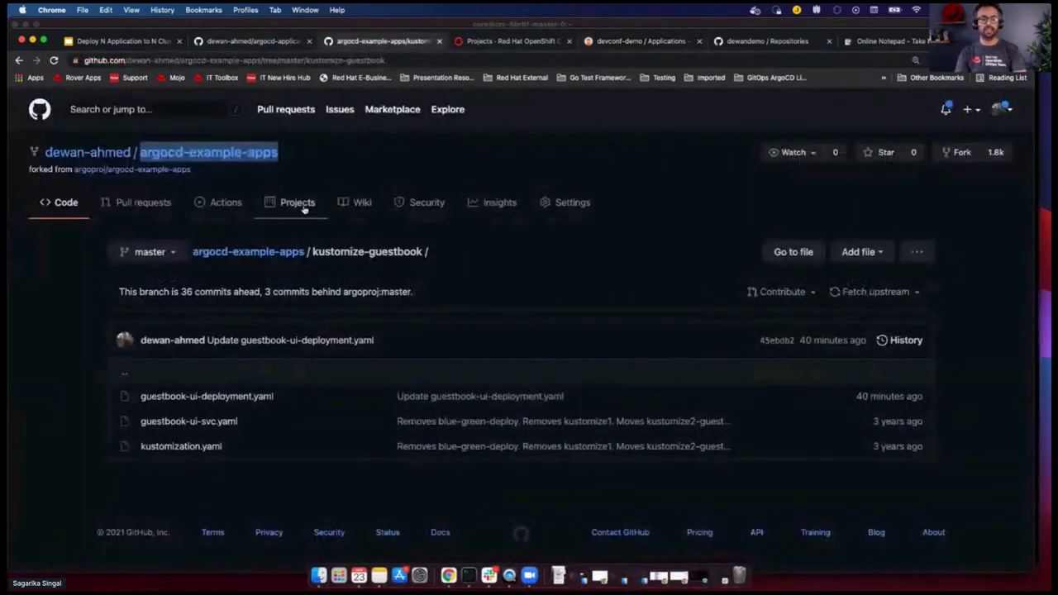
pyautogui.click(228, 397)
pyautogui.scroll(-1, 219, 406)
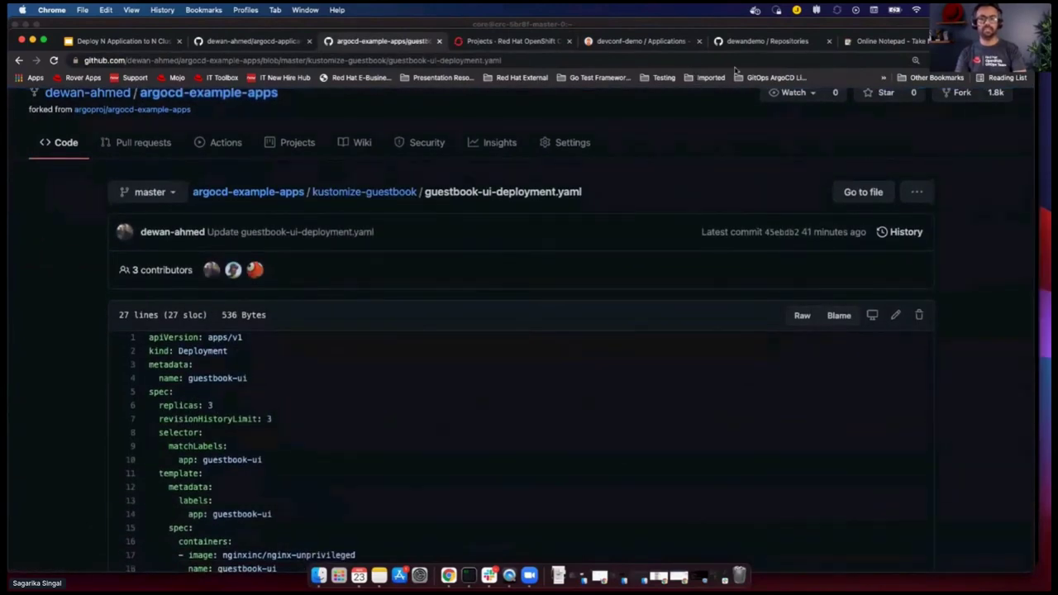
pyautogui.click(621, 43)
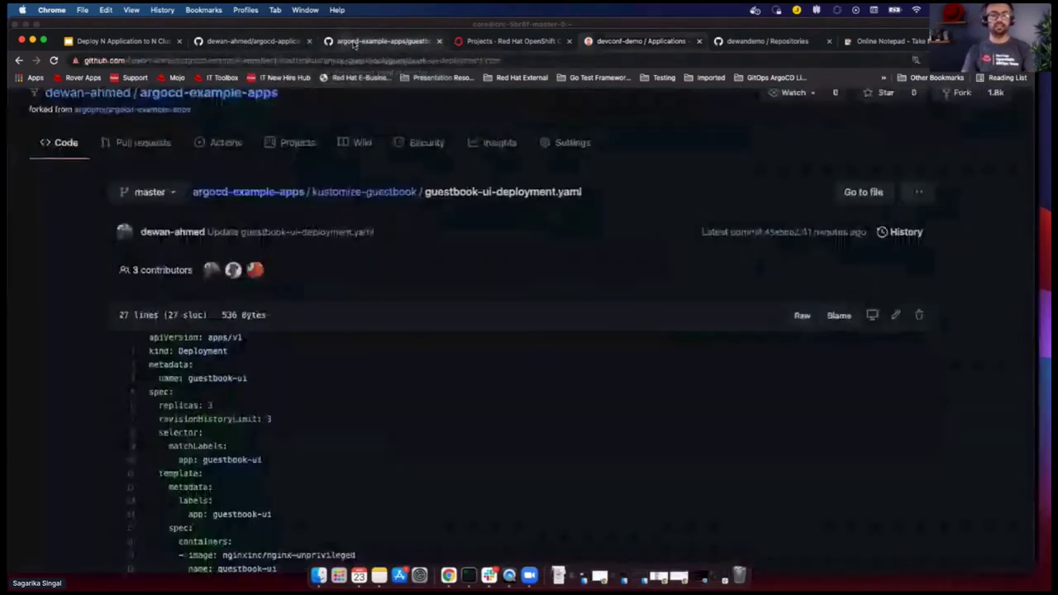
# Set replicas to 1 in guestbook-ui-deployment.yaml on GitHub and commit the change directly to the master branch
pyautogui.click(376, 41)
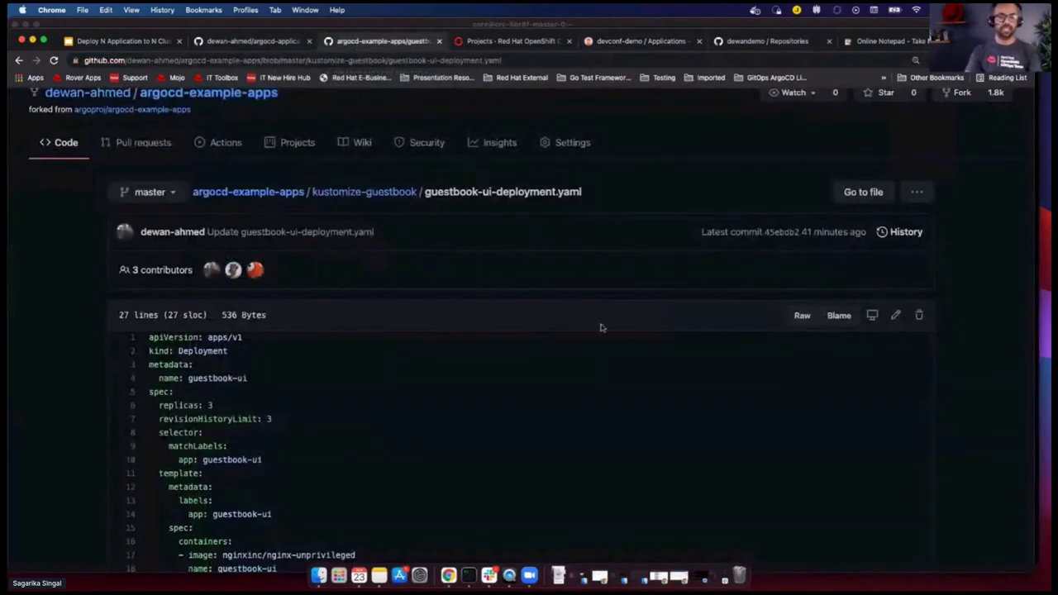
pyautogui.click(898, 318)
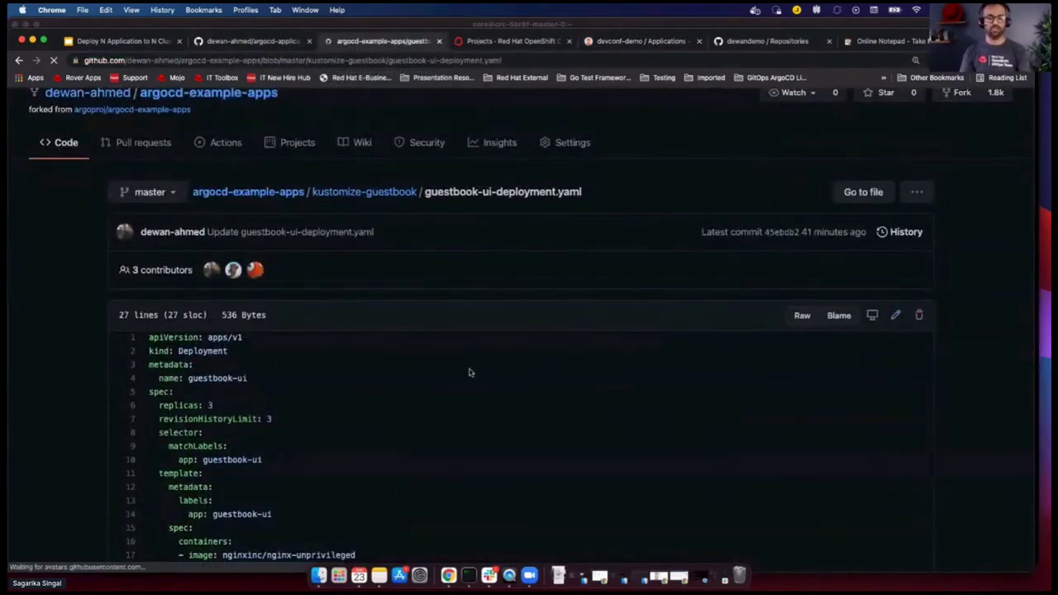
pyautogui.press('Up')
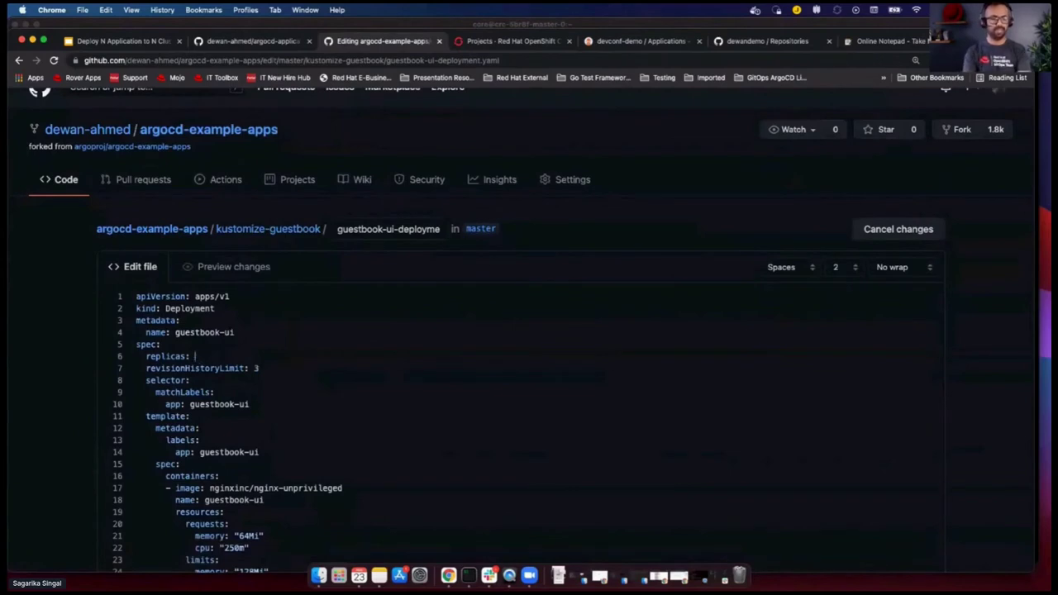
pyautogui.scroll(-5, 260, 389)
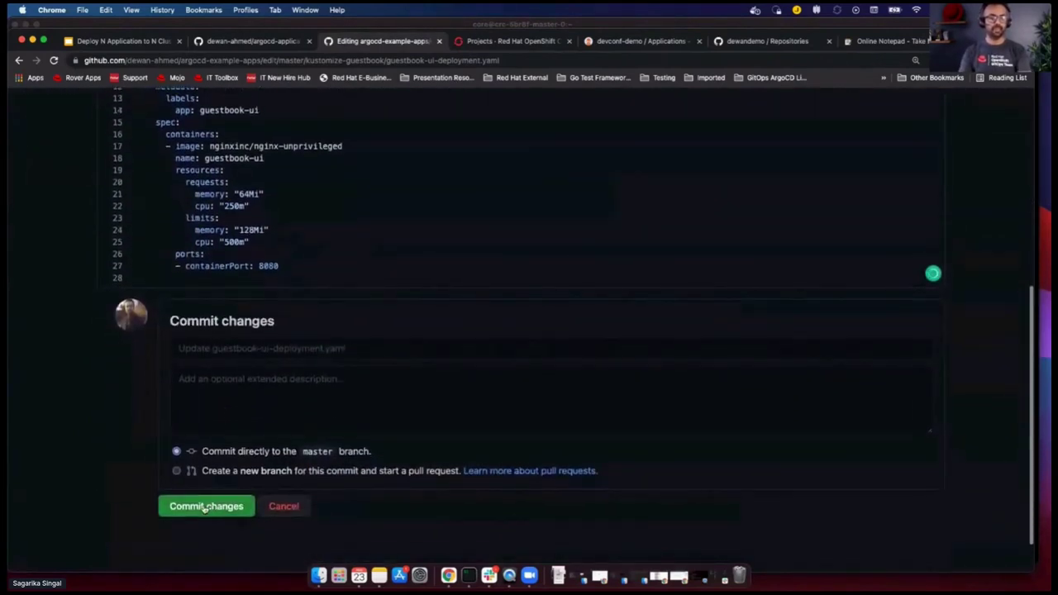
pyautogui.click(206, 507)
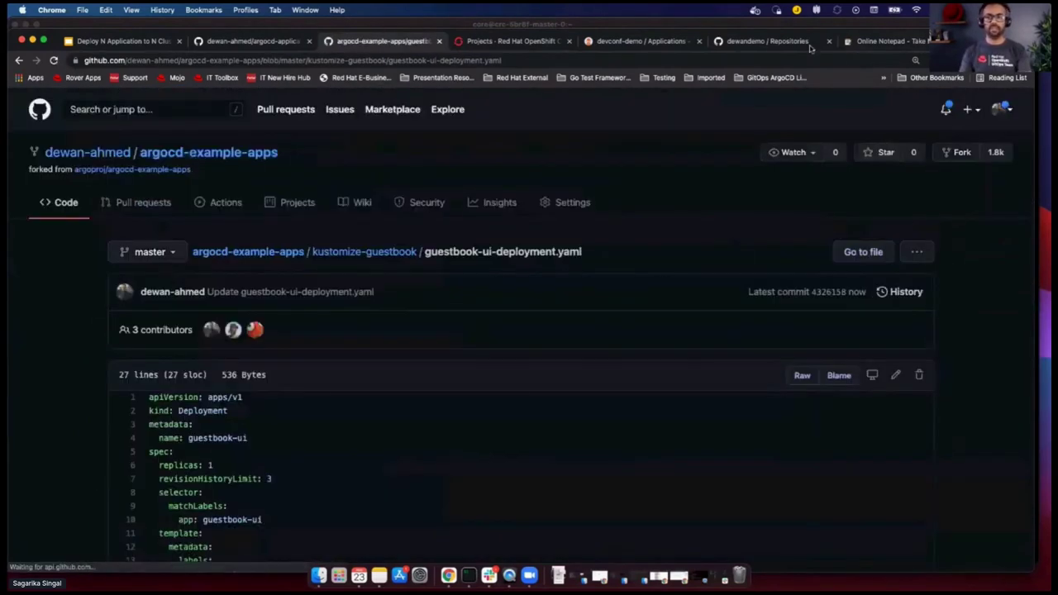
# Switch to the devconf-demo application in Argo CD and refresh it against the Git repository
pyautogui.click(653, 45)
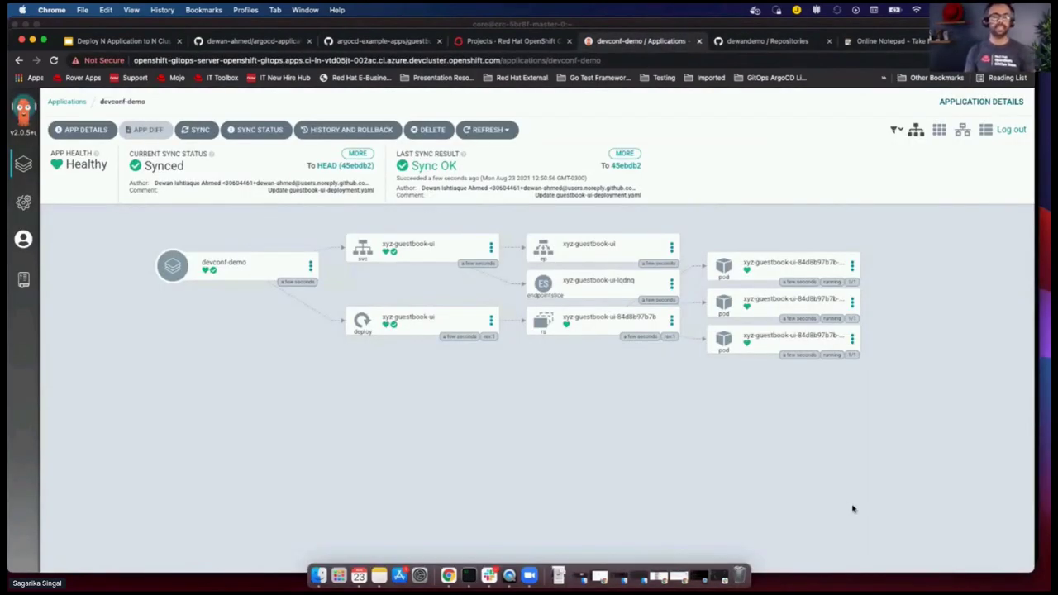
pyautogui.click(481, 132)
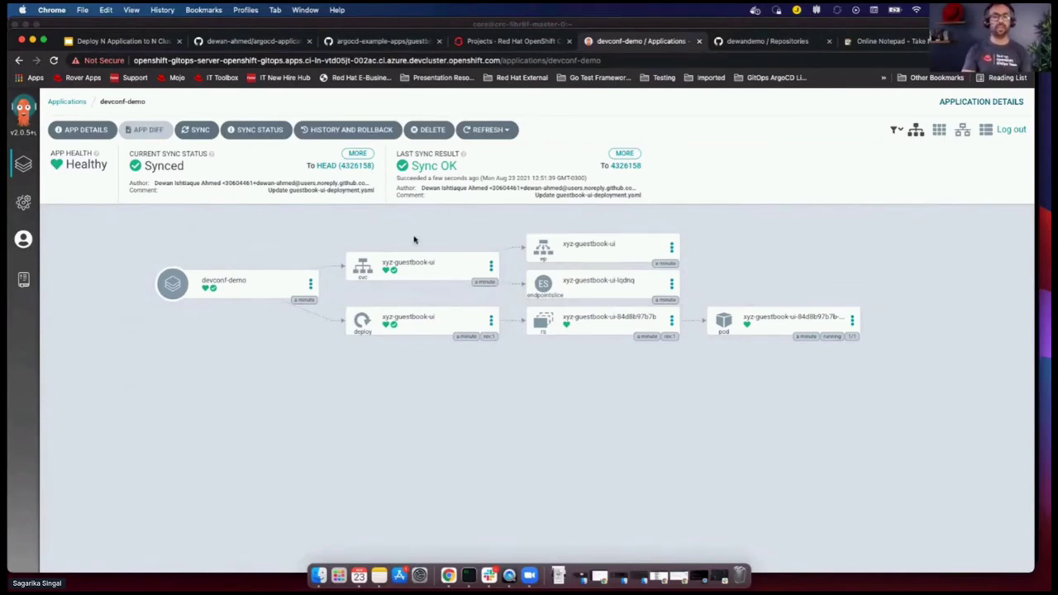
# Delete the devconf-demo application with foreground propagation, confirming with the name devconf-demo
pyautogui.click(426, 131)
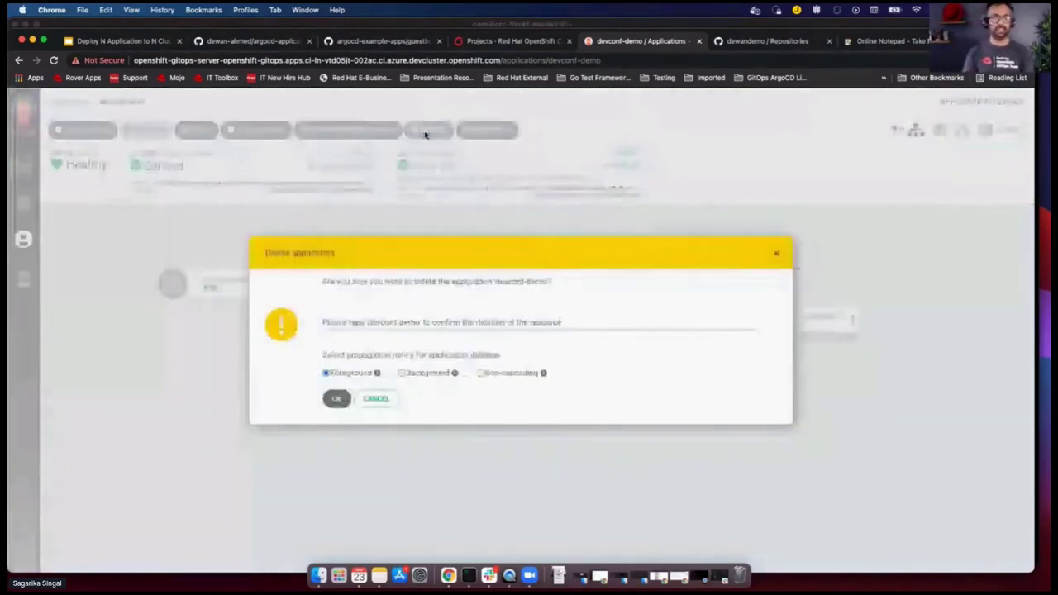
pyautogui.click(394, 322)
pyautogui.write('devconf-demo')
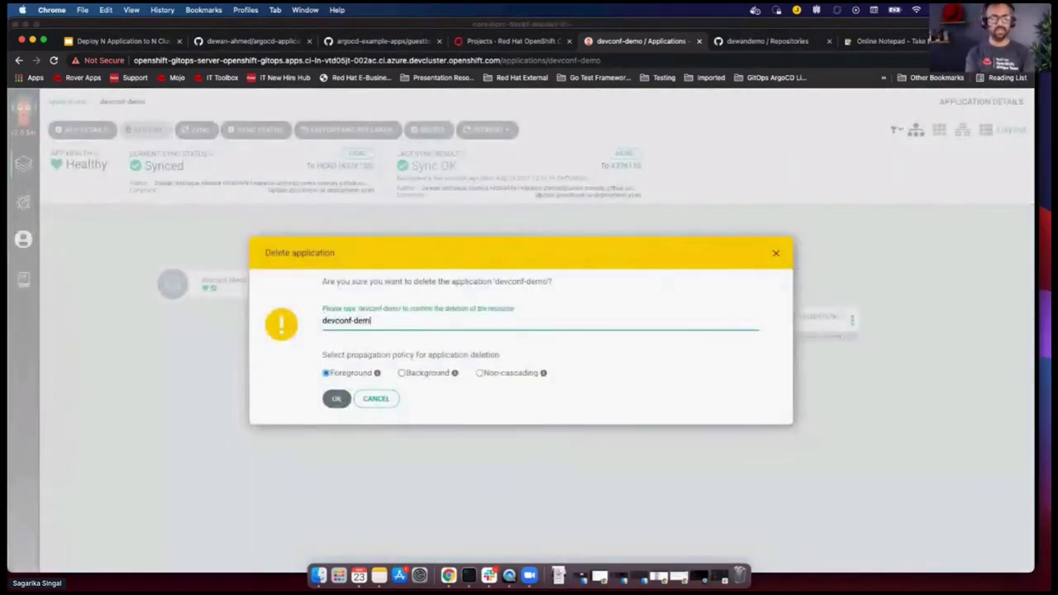
pyautogui.click(336, 399)
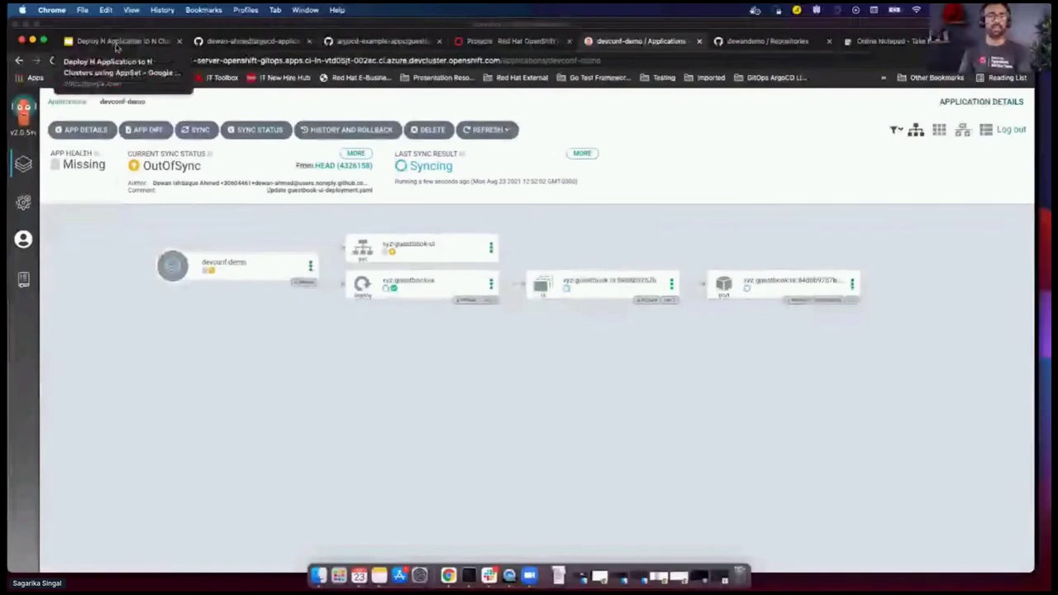
# Switch to the AppSet slide deck in Google Slides, present it full screen and advance to the "But what if you want to..." slide
pyautogui.click(108, 41)
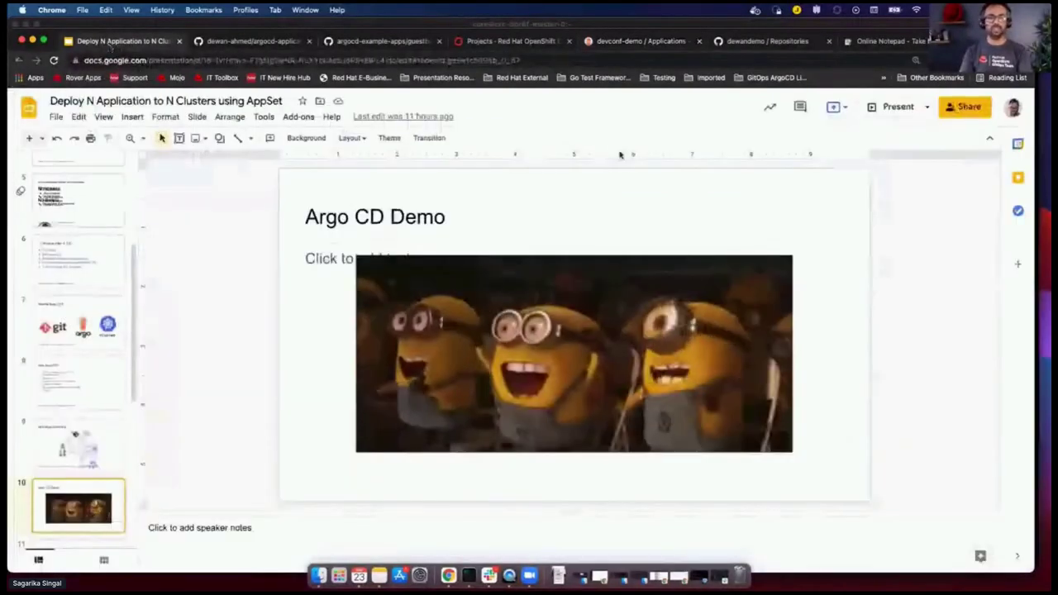
pyautogui.click(874, 107)
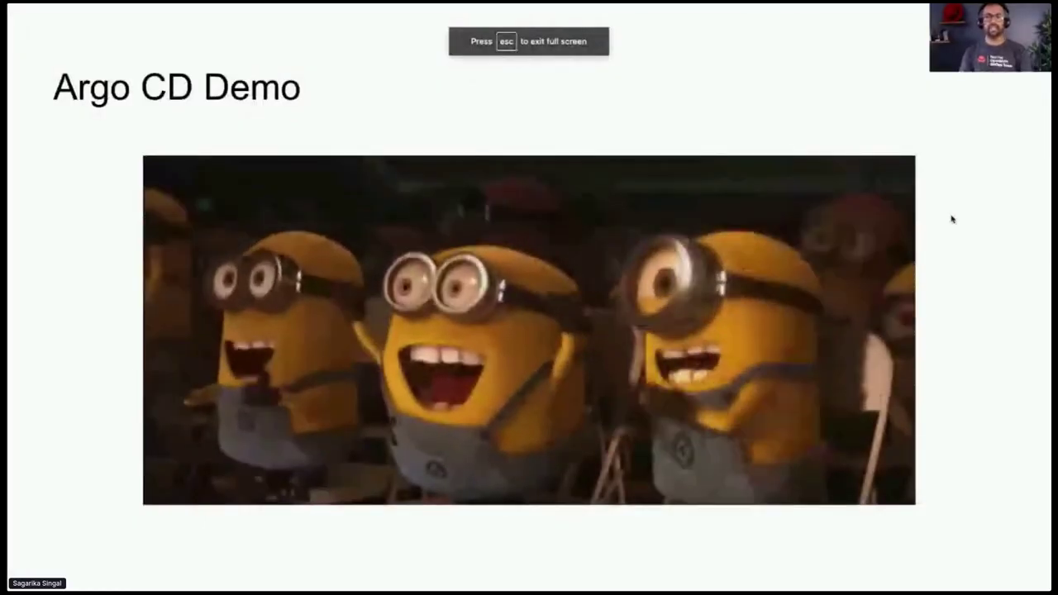
pyautogui.press('Right')
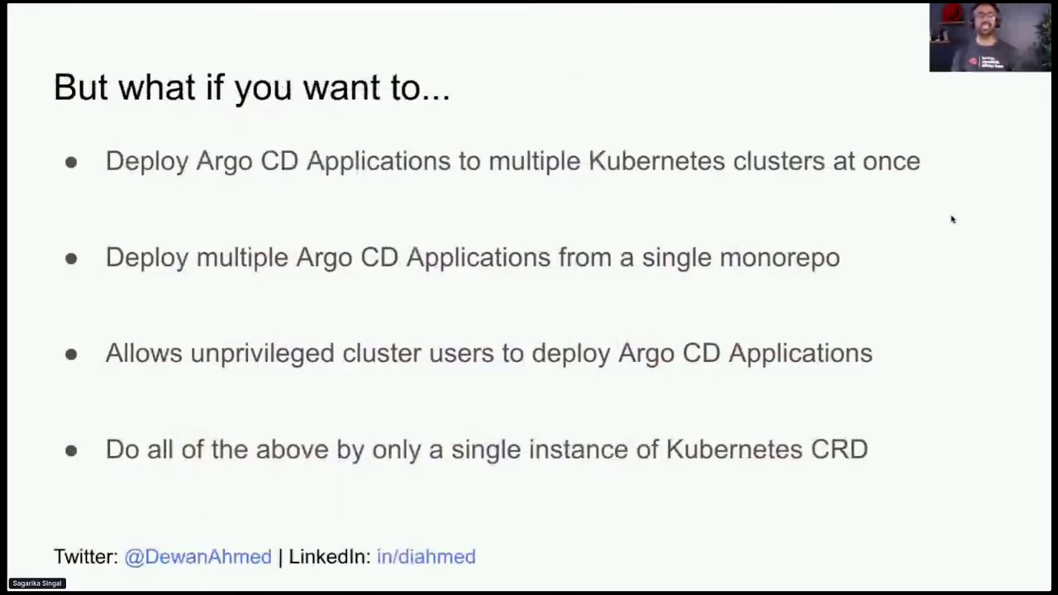
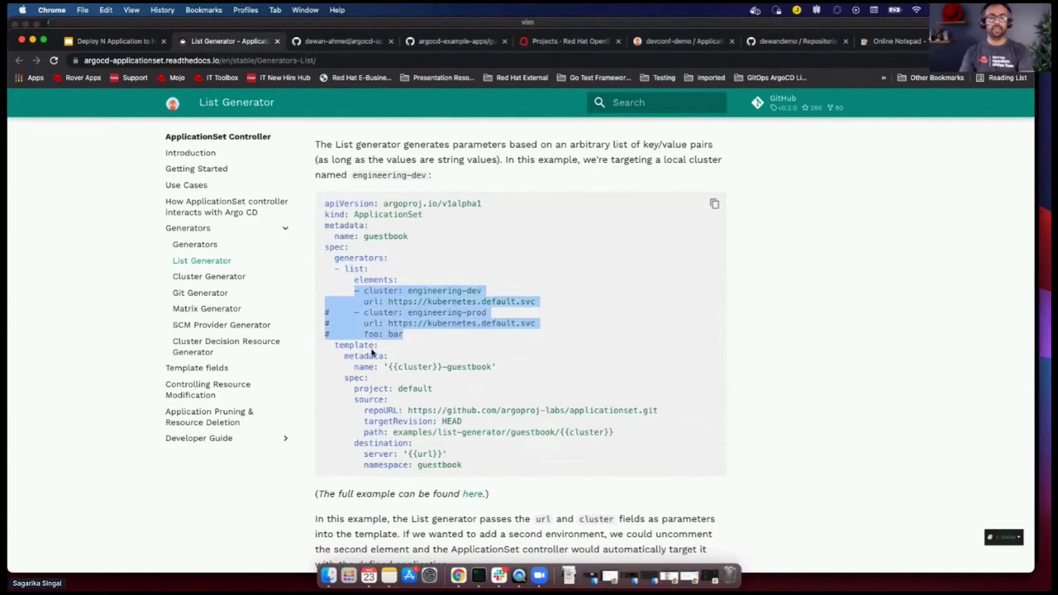
# Highlight the template section and the list generator's cluster elements in the ApplicationSet example of the List Generator documentation
pyautogui.moveTo(334, 346); pyautogui.dragTo(479, 456)
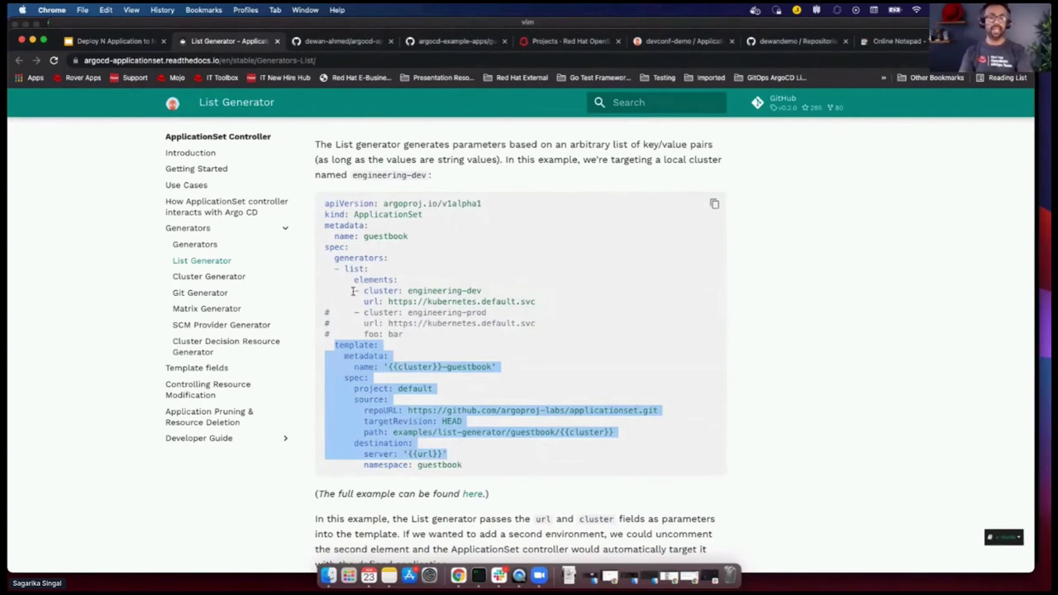
pyautogui.moveTo(352, 291); pyautogui.dragTo(412, 338)
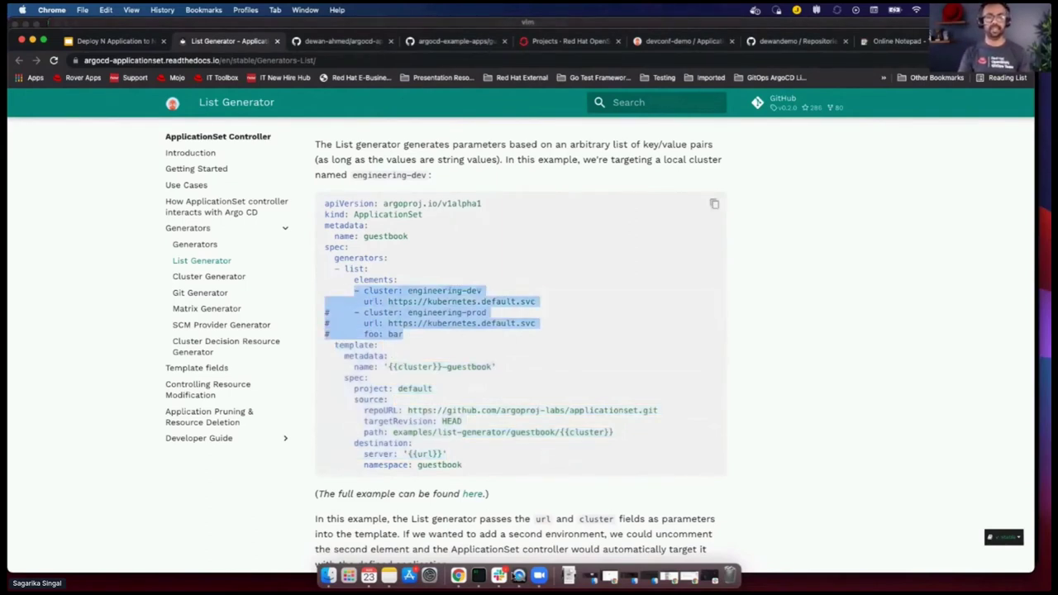
# Switch to QuickTime Player and play the DevConfUS Demo recording of the list generator deployment to the end
pyautogui.click(518, 576)
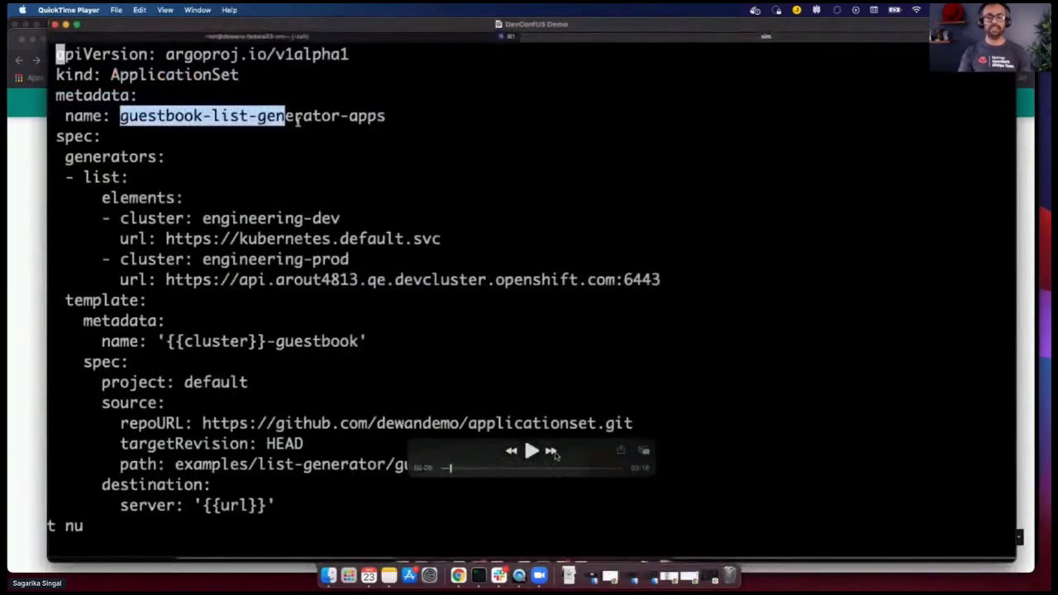
pyautogui.click(531, 450)
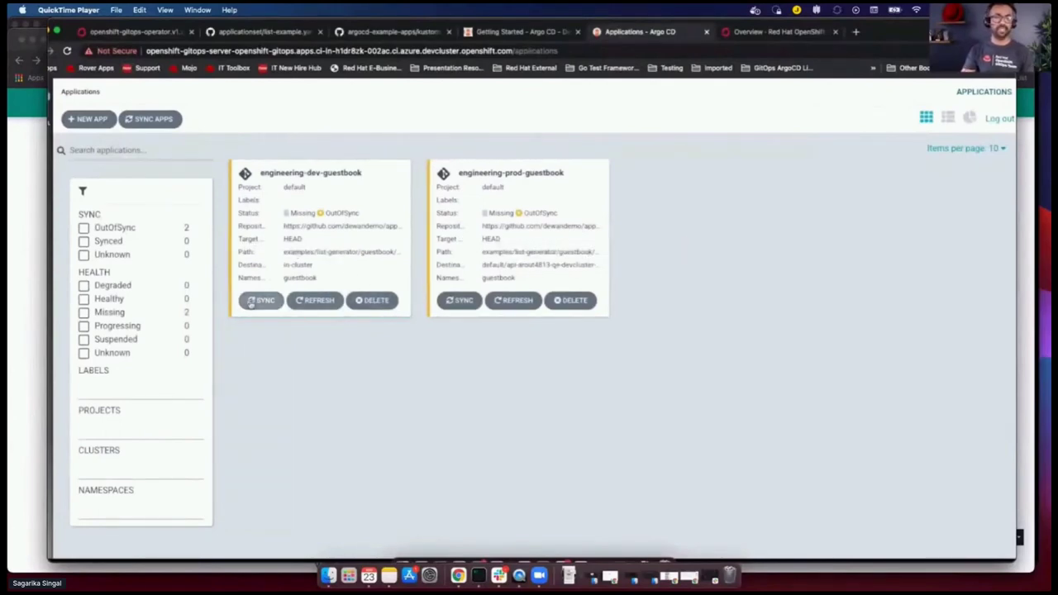
pyautogui.moveTo(461, 335)
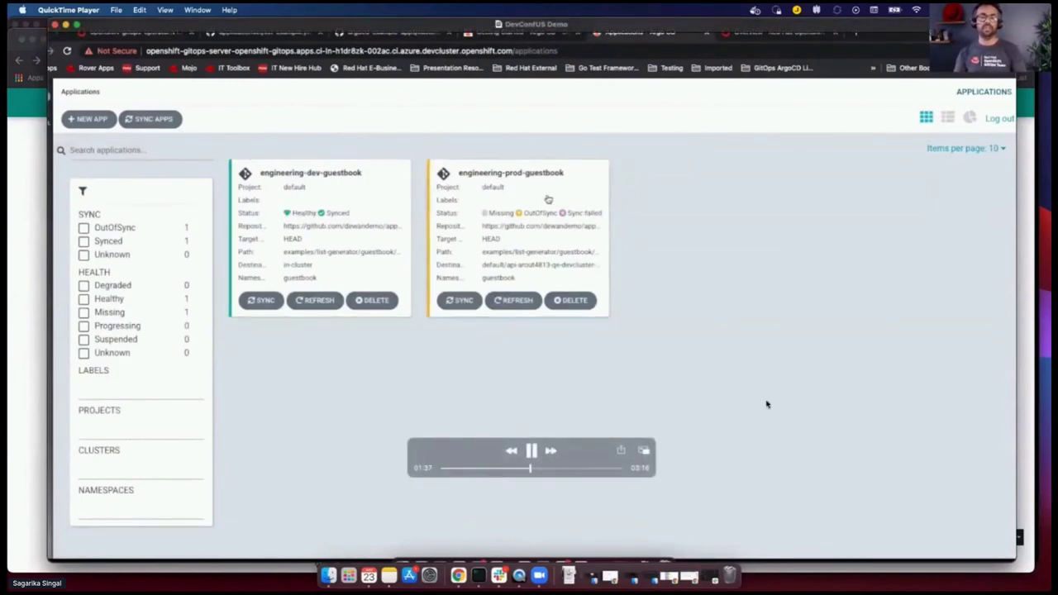
pyautogui.moveTo(322, 314)
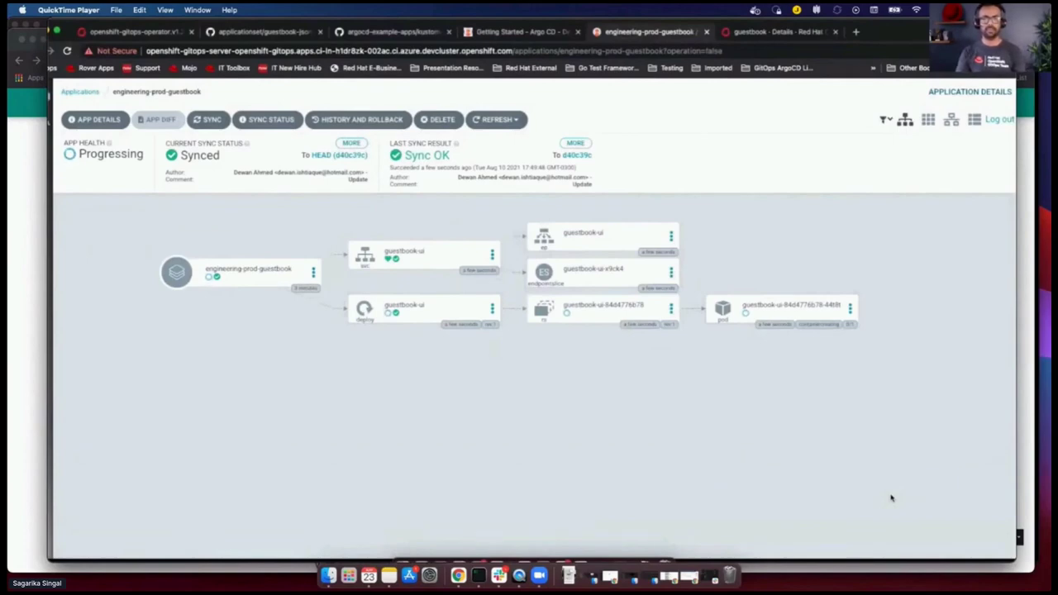
pyautogui.moveTo(514, 385)
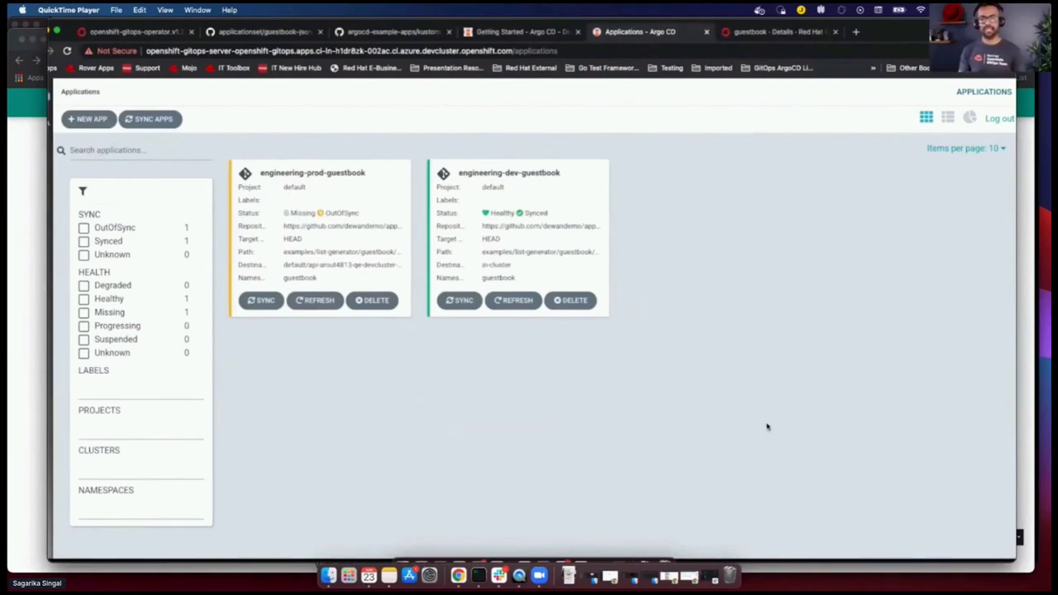
pyautogui.click(262, 301)
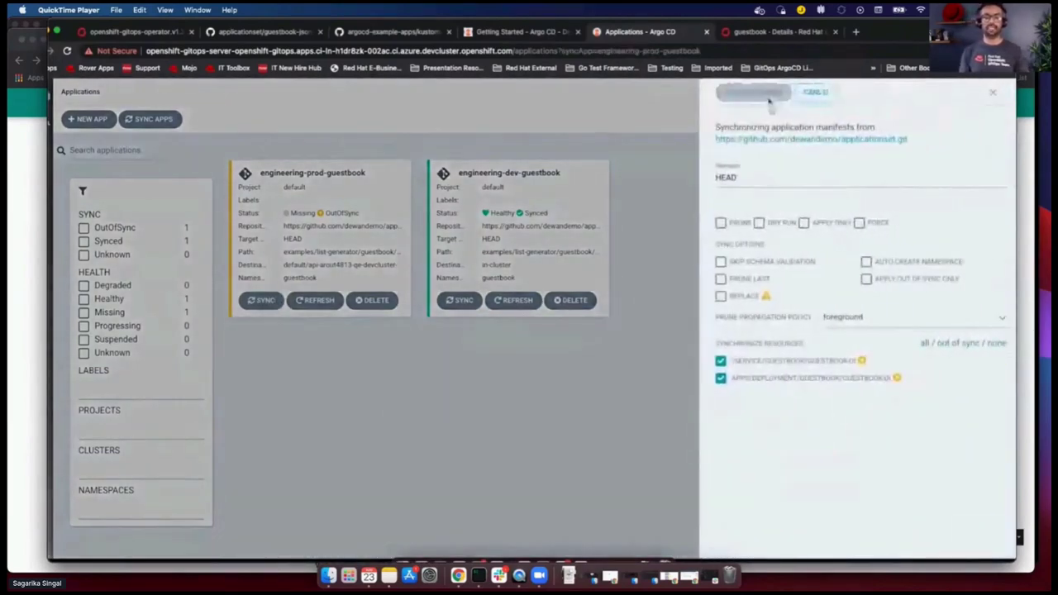
pyautogui.click(767, 95)
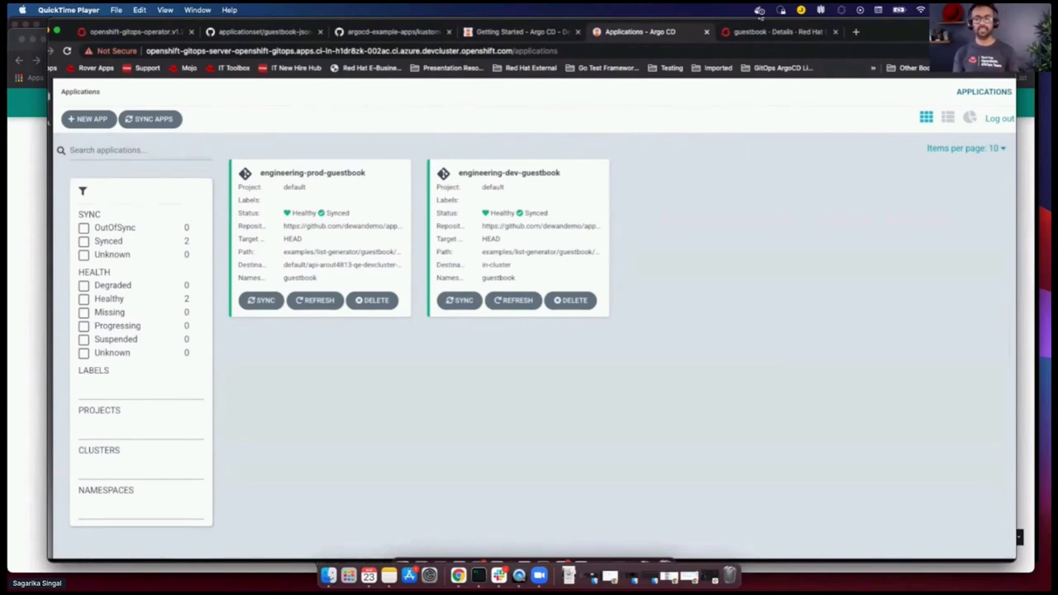
pyautogui.moveTo(276, 371)
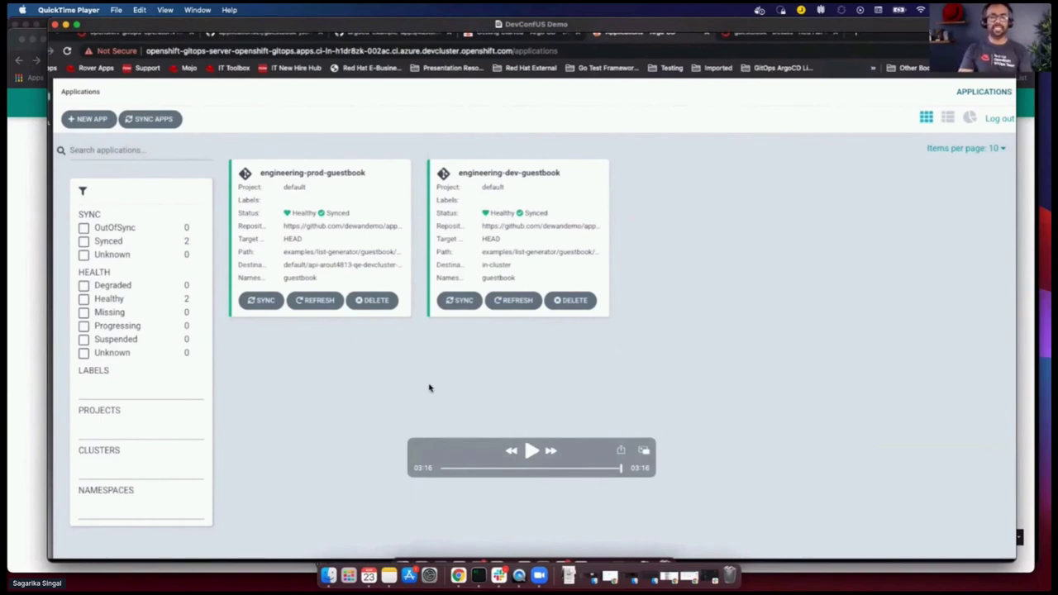
# Return to Chrome and review the setup and ApplicationSet demo sections of the argocd-applicationset-demo README on GitHub
pyautogui.click(31, 172)
pyautogui.click(122, 41)
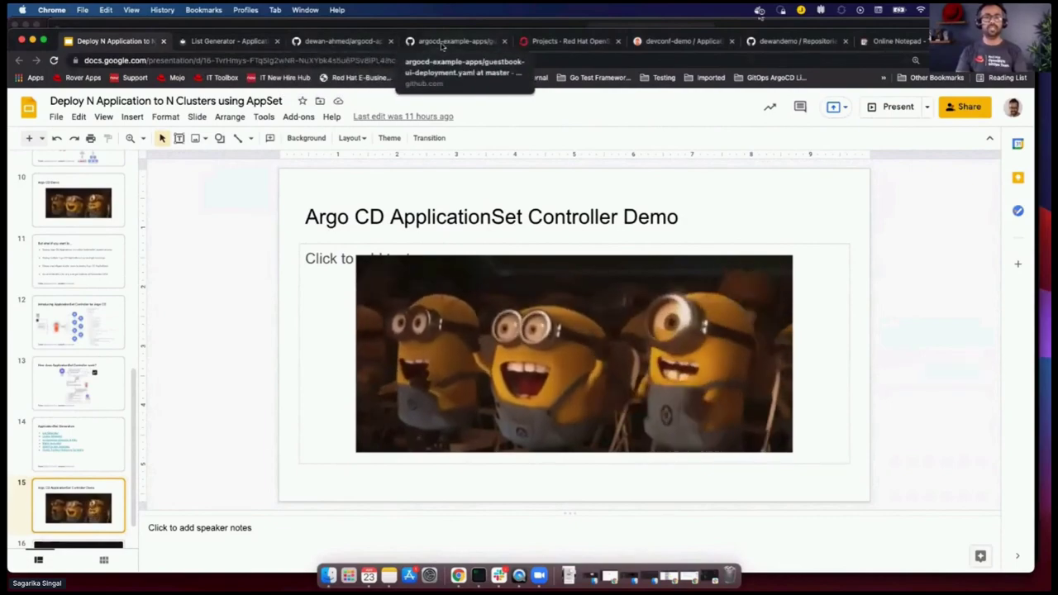
pyautogui.click(347, 41)
pyautogui.scroll(15, 361, 267)
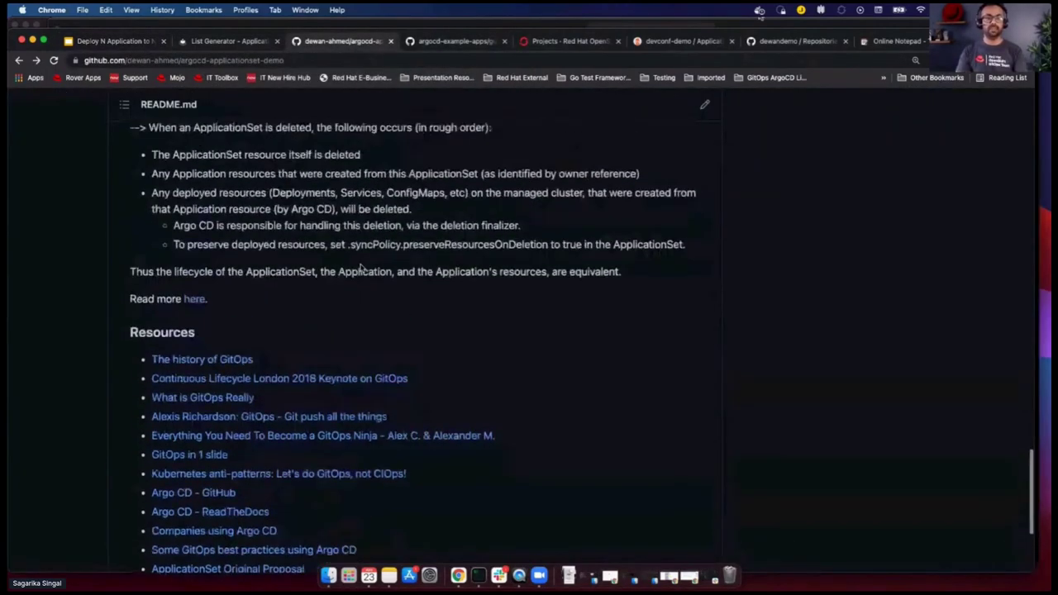
pyautogui.scroll(10, 362, 267)
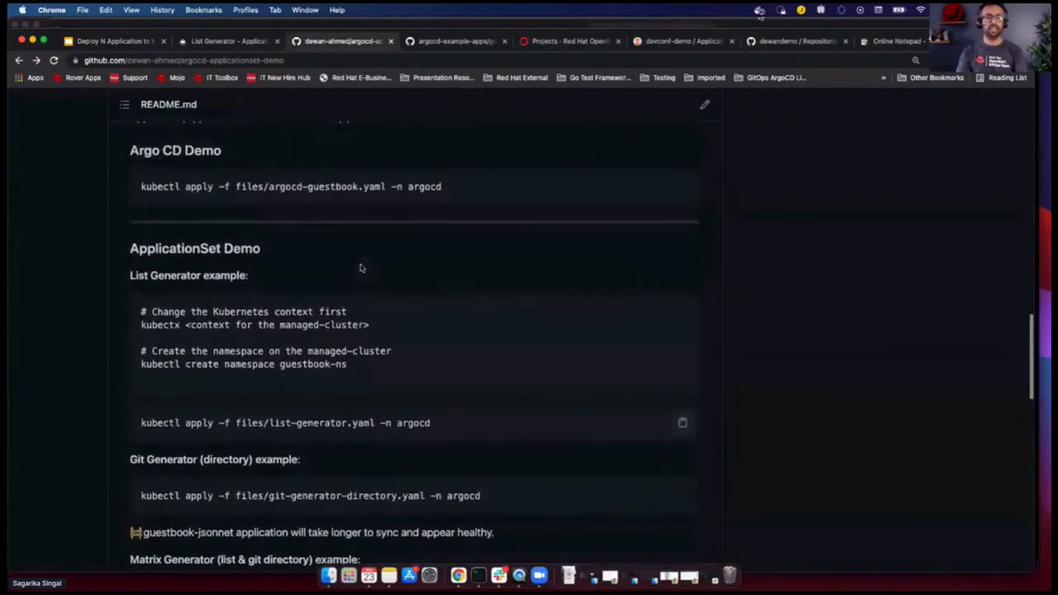
pyautogui.scroll(6, 361, 267)
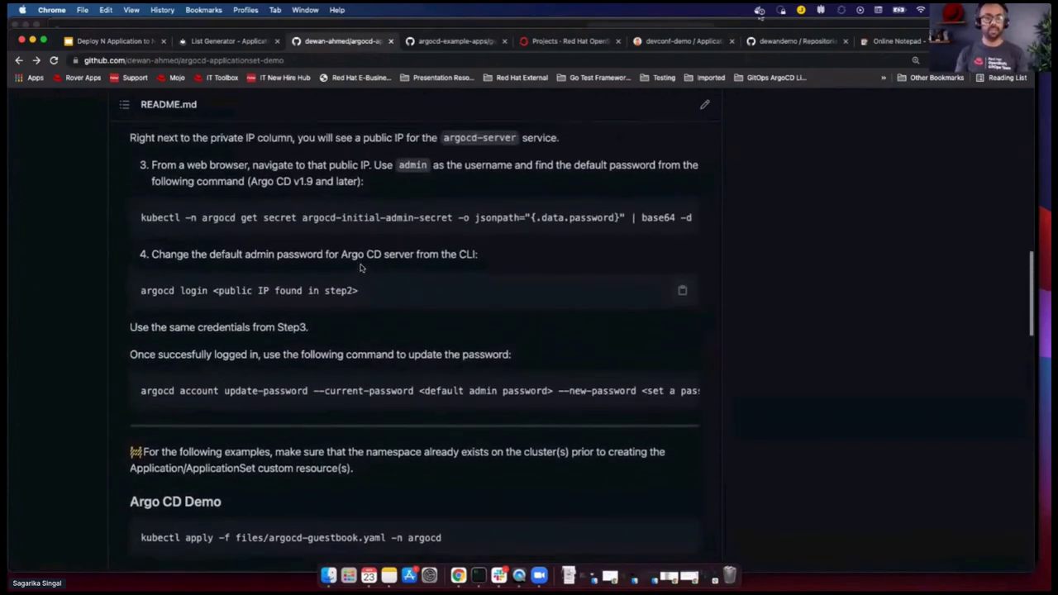
pyautogui.scroll(2, 361, 267)
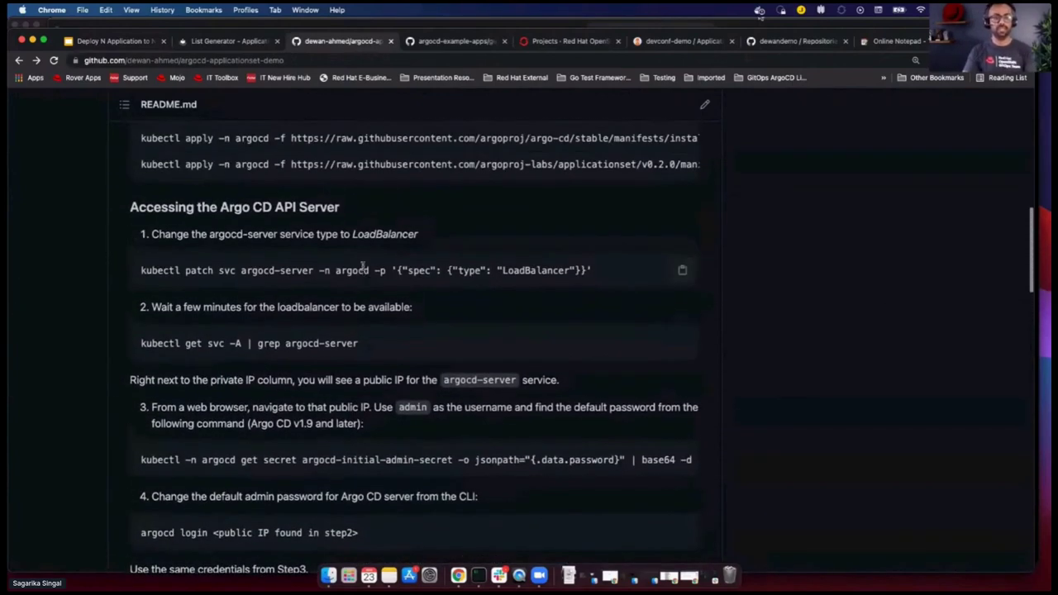
pyautogui.scroll(-8, 362, 268)
pyautogui.scroll(-8, 364, 270)
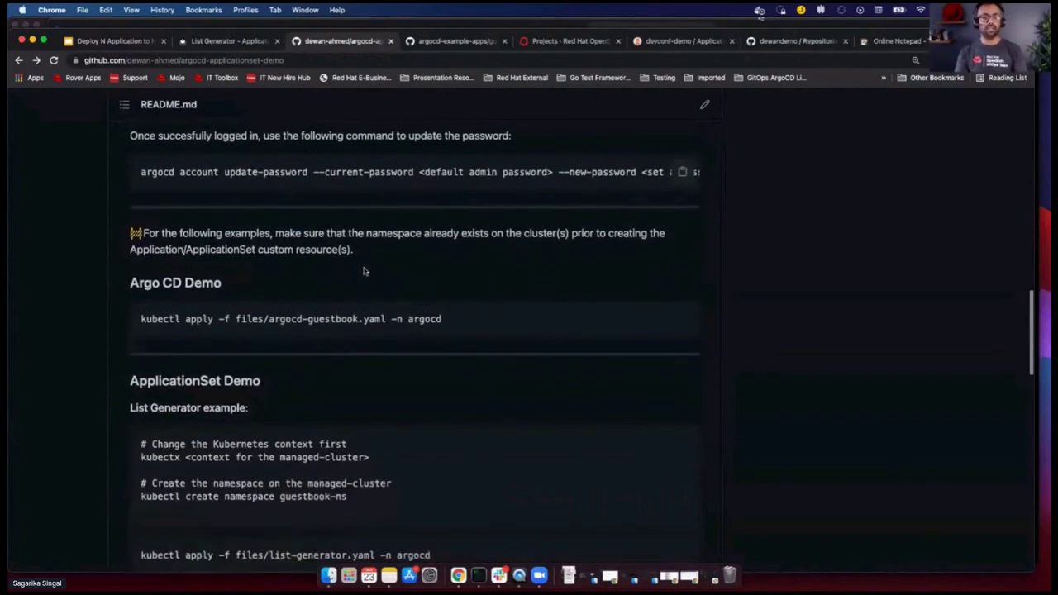
pyautogui.scroll(-2, 364, 270)
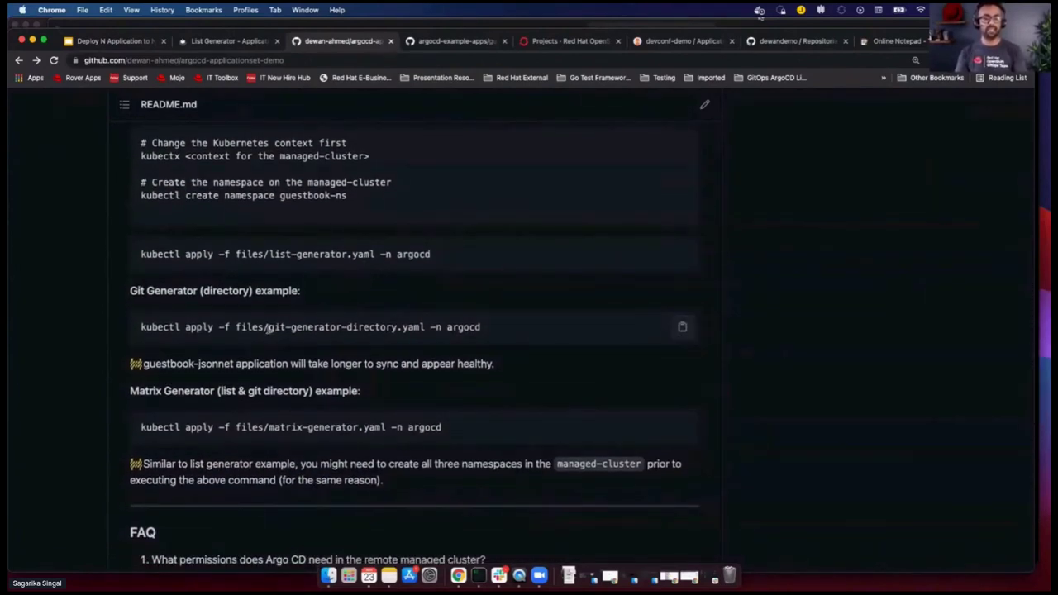
# Highlight the README's git-generator-directory.yaml and matrix-generator.yaml apply commands for the Git and Matrix generator examples
pyautogui.moveTo(275, 333); pyautogui.dragTo(337, 341)
pyautogui.scroll(-1, 299, 408)
pyautogui.scroll(-1, 299, 407)
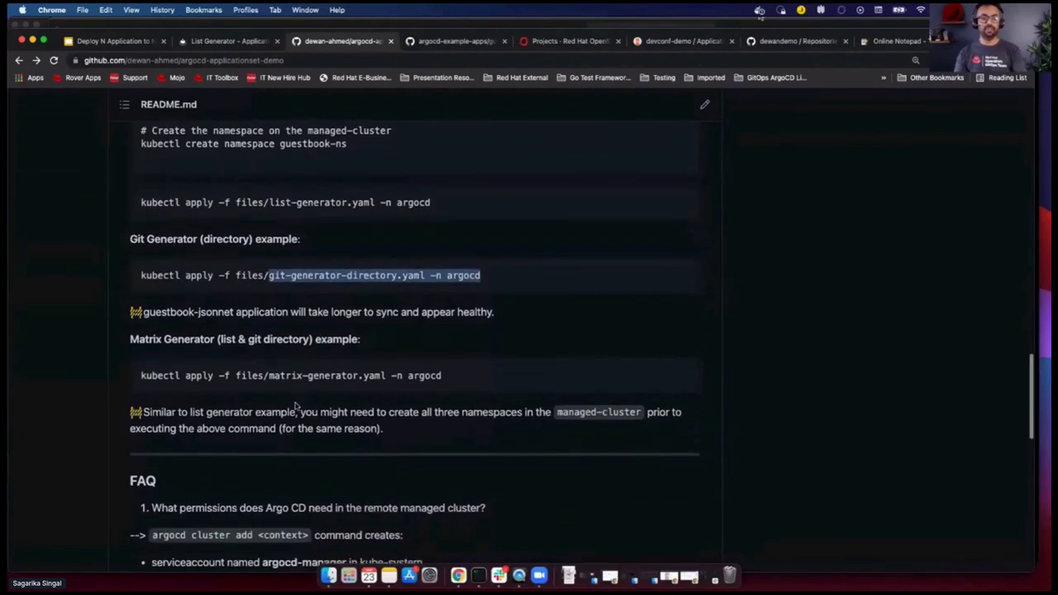
pyautogui.moveTo(267, 378); pyautogui.dragTo(442, 378)
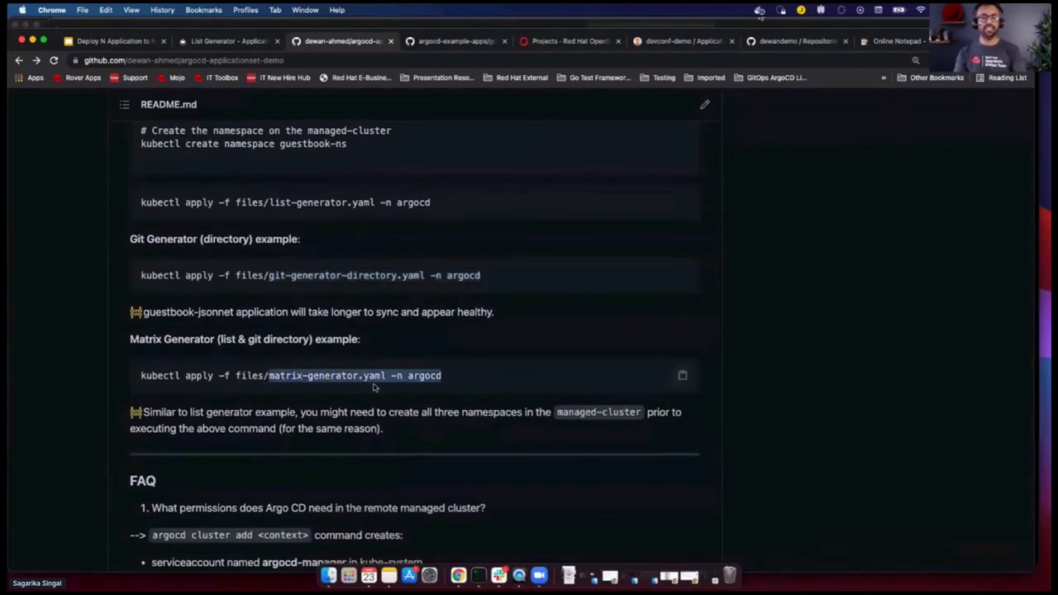
# Return to the Google Slides deck, present it from the ApplicationSet Controller Demo slide and advance to the "Thank you!" slide
pyautogui.click(111, 45)
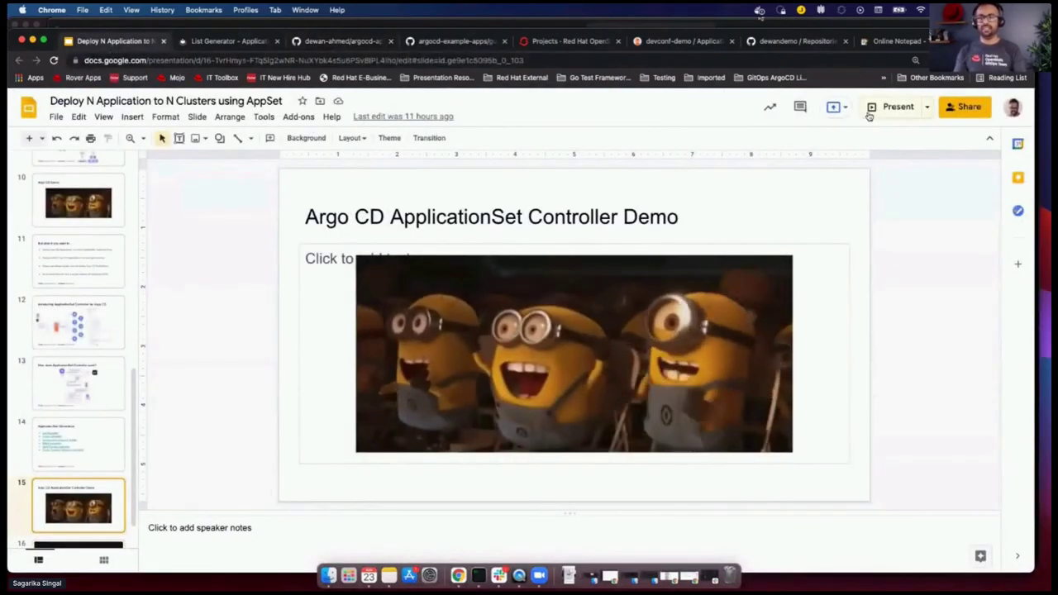
pyautogui.hotkey('ctrl', 'F5')
pyautogui.press('Right')
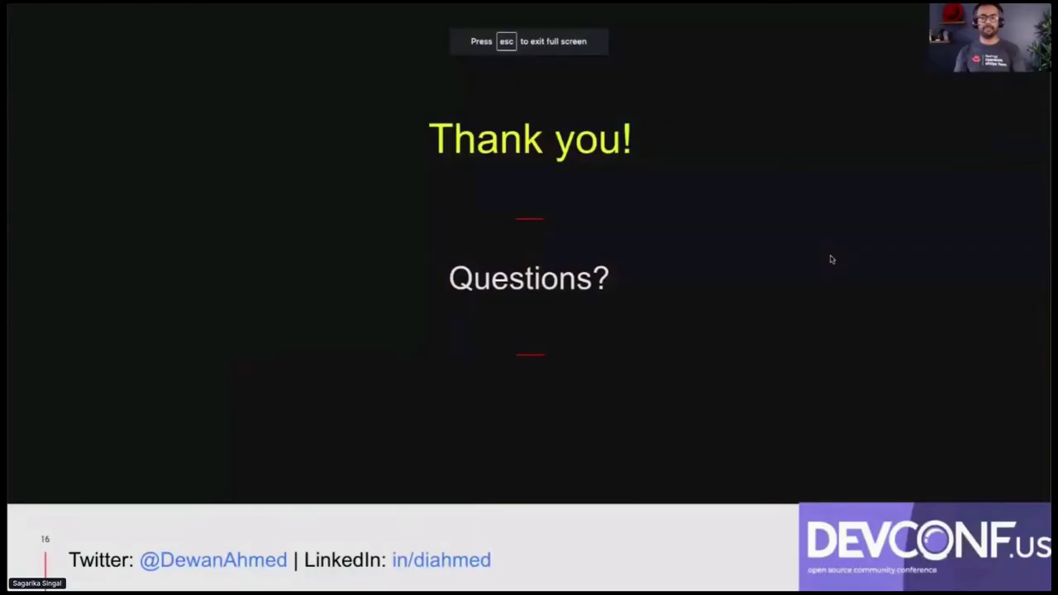